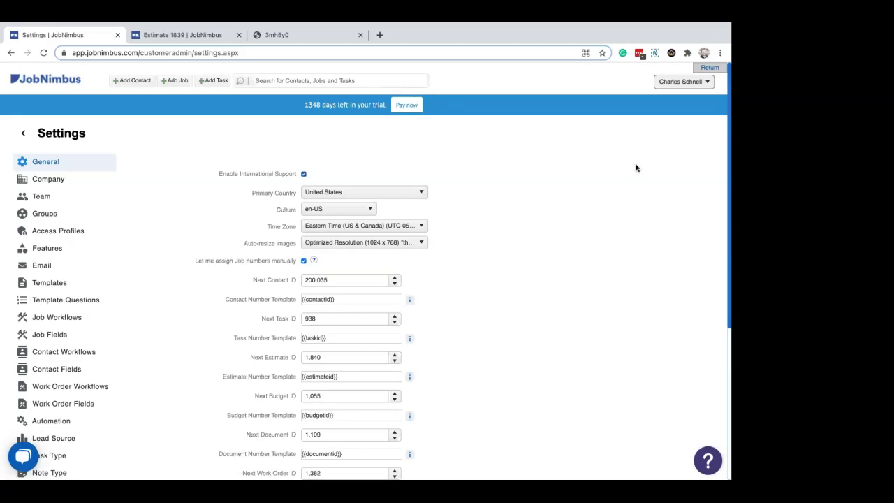
Open the template settings and look through the existing templates down to the Estimate Templates group
click(707, 82)
click(70, 282)
scroll(63, 282, down, 1)
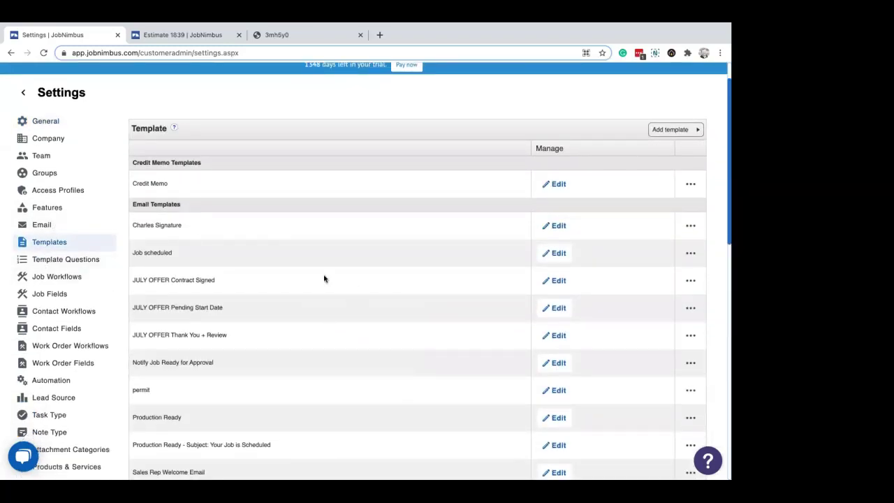
scroll(298, 277, down, 1)
scroll(298, 278, down, 3)
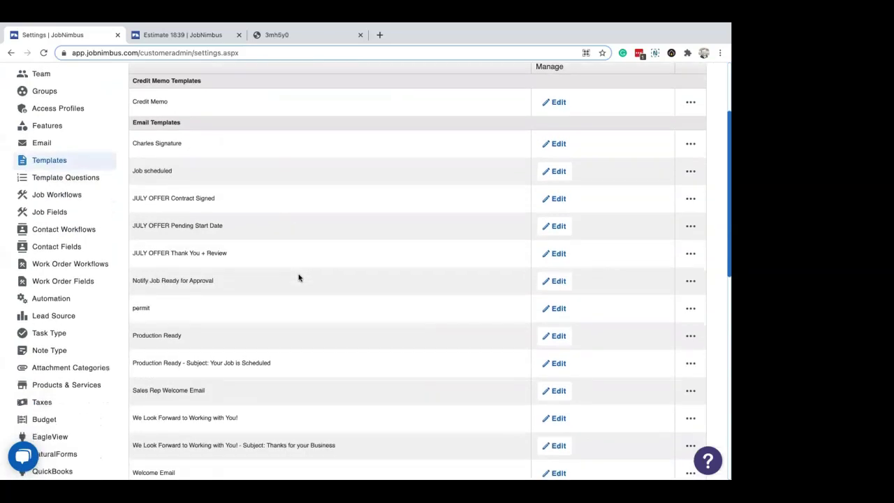
scroll(298, 277, down, 1)
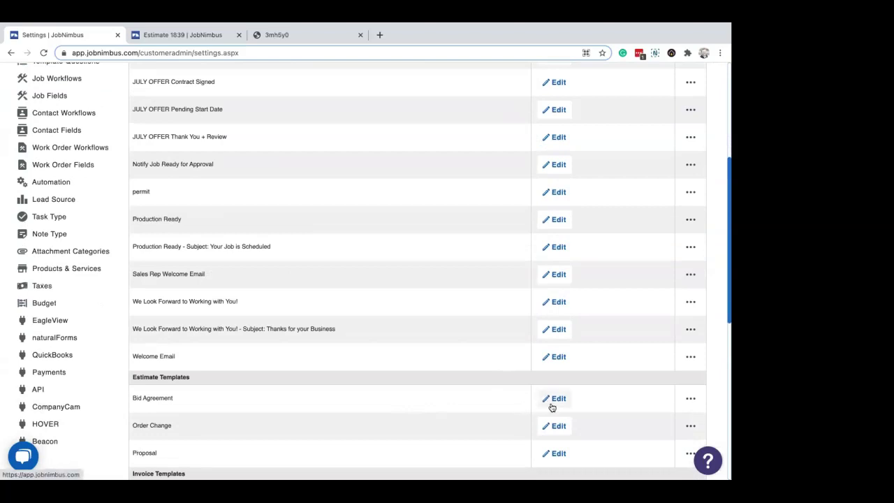
click(692, 403)
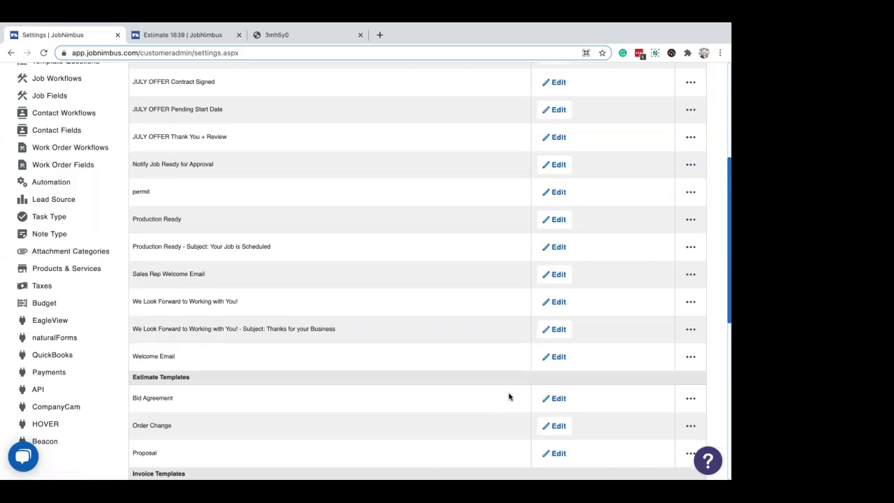
Add a new Estimate template based on the design with the black header bar
scroll(508, 397, up, 5)
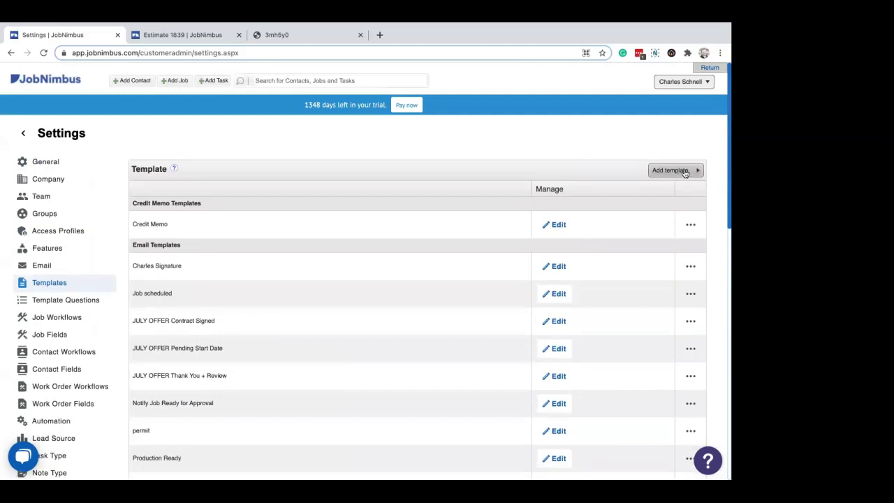
click(683, 173)
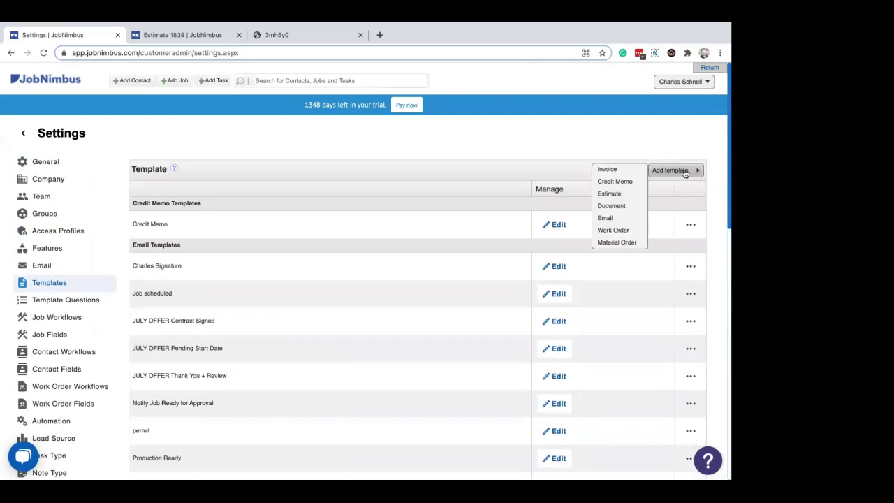
click(622, 194)
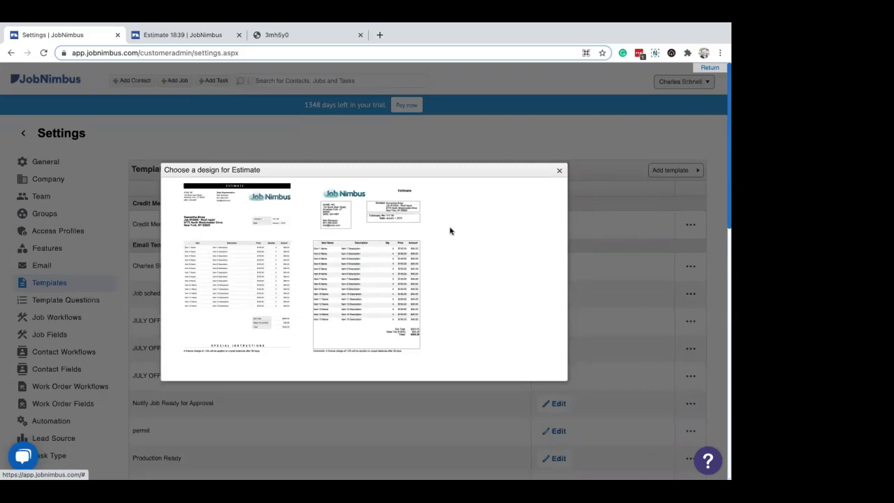
click(238, 222)
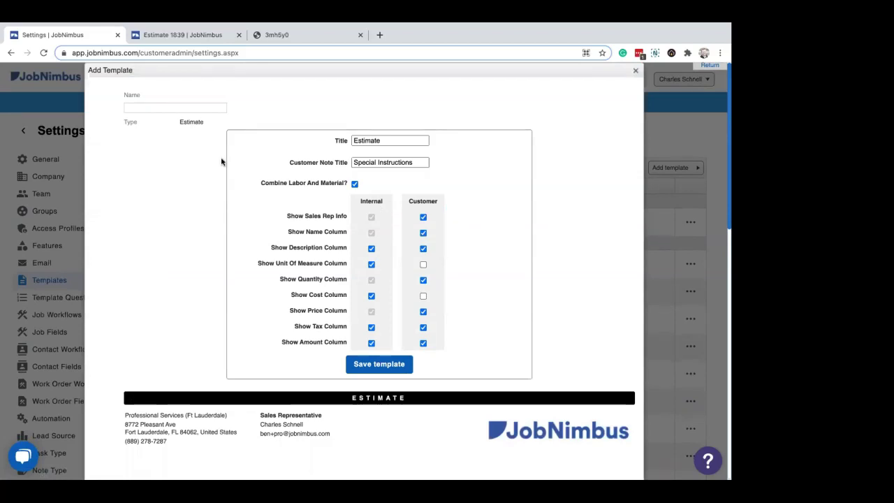
Name the template "The Best Estimate Evah!" and set its title to "Quote"
click(181, 108)
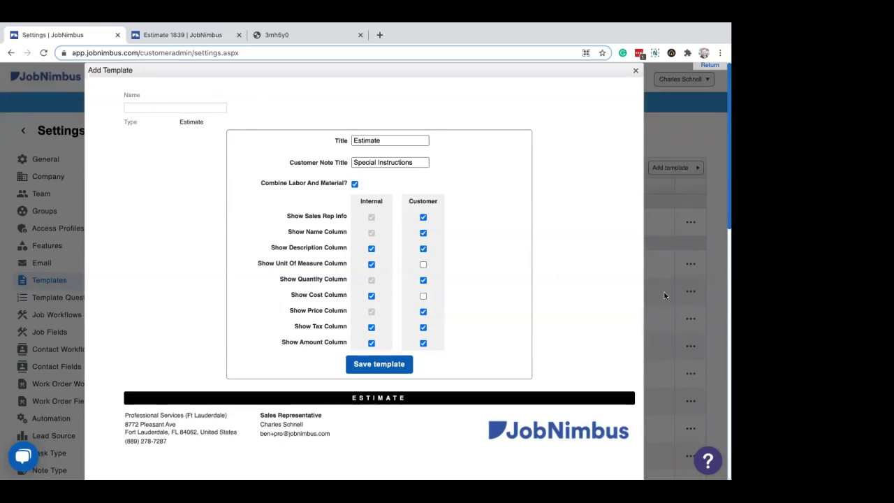
text(The Best Estimate Evah!)
click(390, 142)
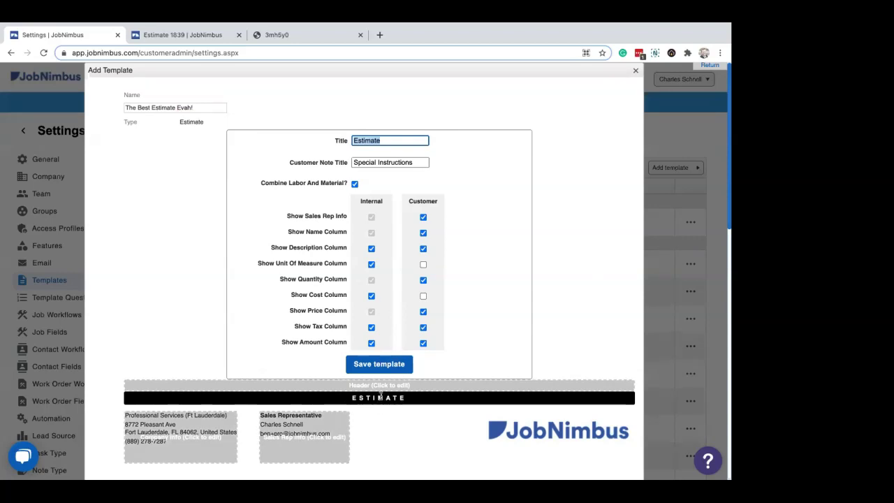
text(Quo)
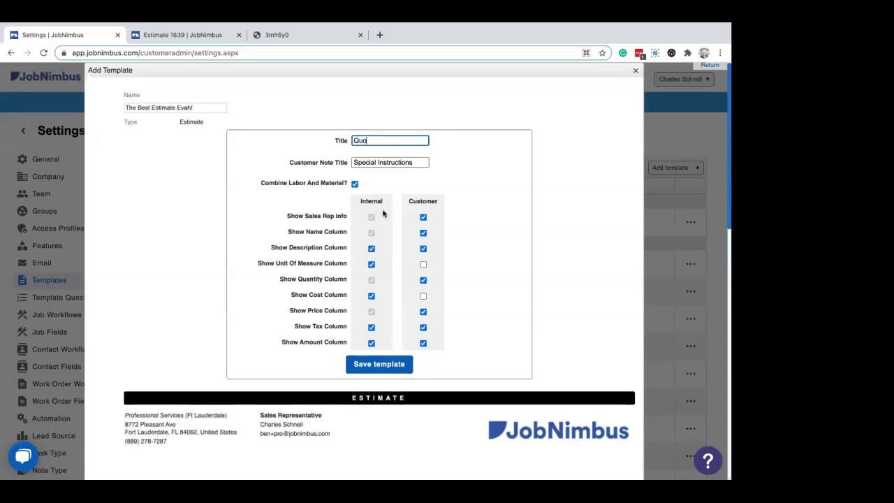
Set the customer note title to "More Info for You" and show the Unit Of Measure and Cost columns to the customer
click(416, 162)
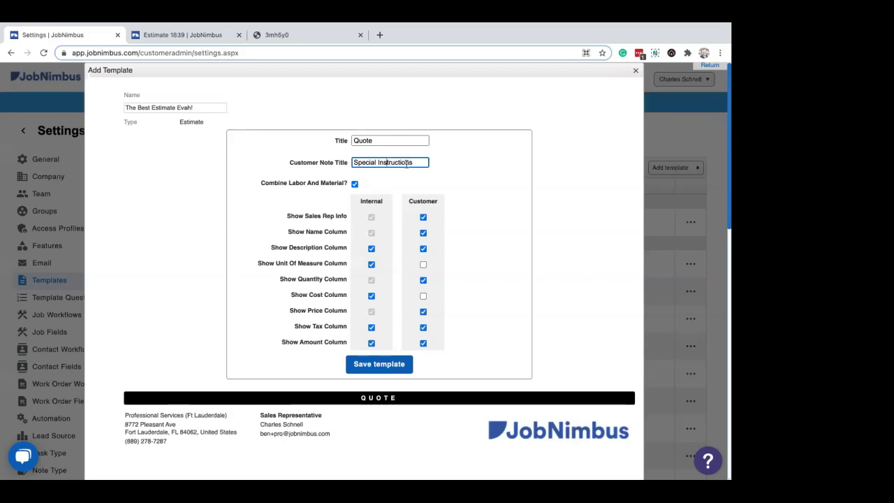
triple_click(408, 163)
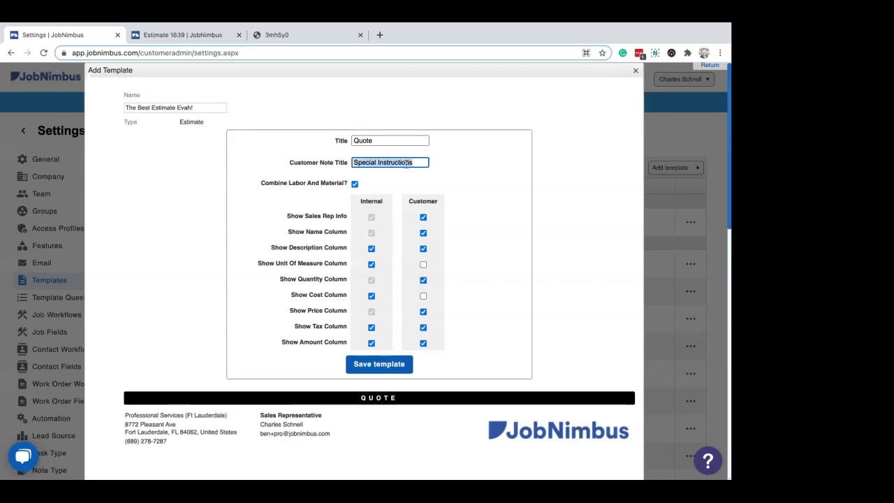
text(More Info fo)
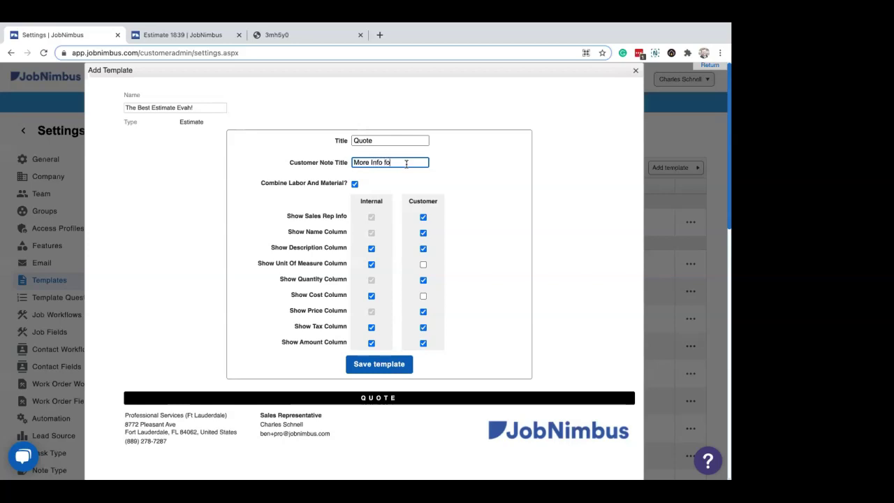
text(r You)
click(455, 201)
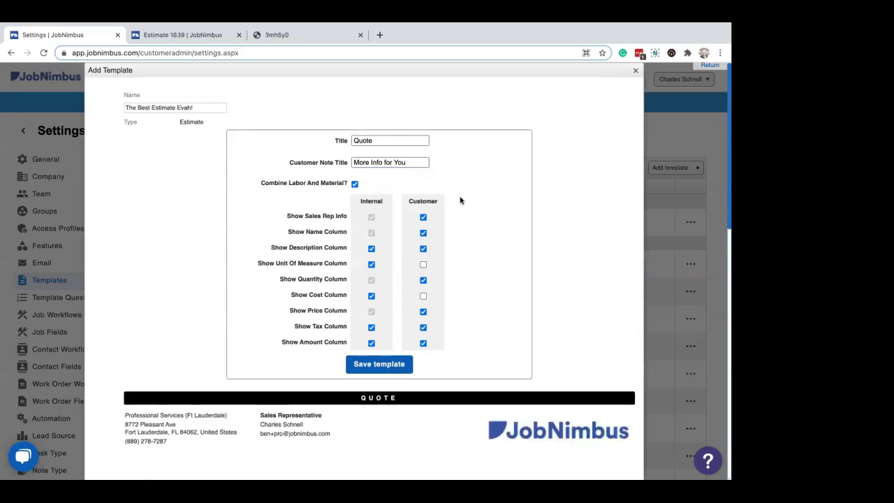
click(423, 265)
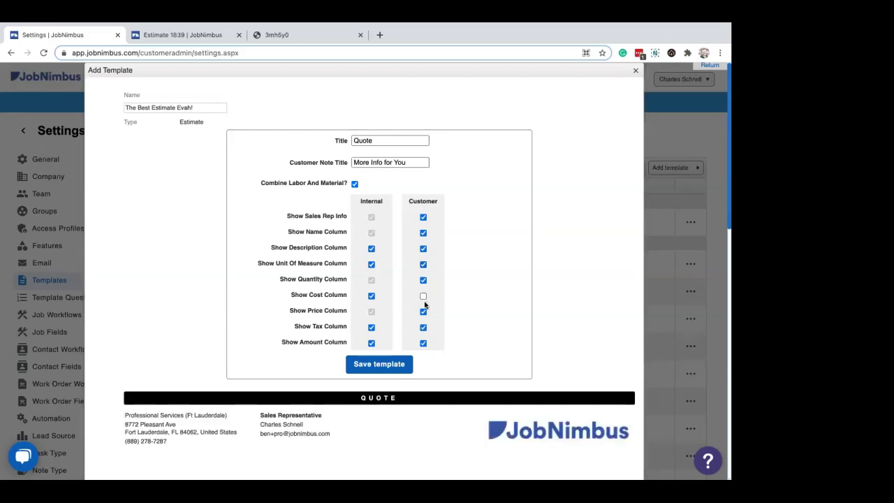
click(423, 296)
Add the line "Your Roofing Pals!" below the company phone in the Company Info block and save the changes
scroll(187, 291, down, 2)
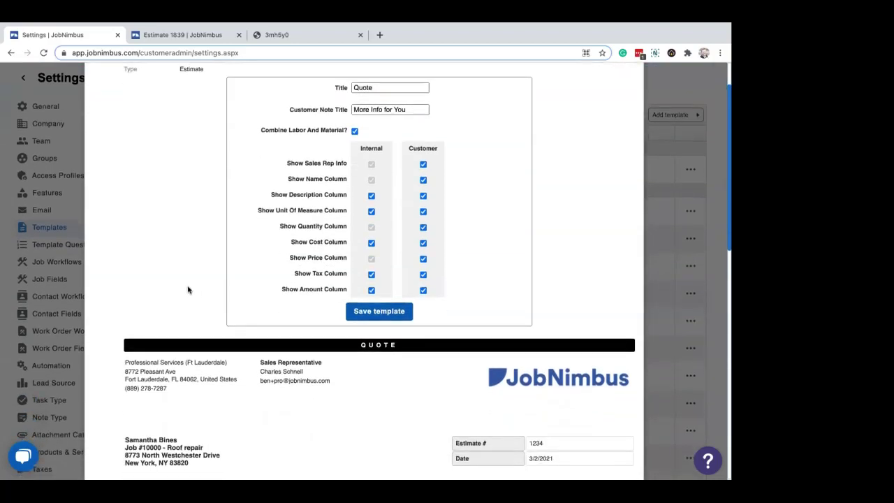
scroll(189, 288, down, 1)
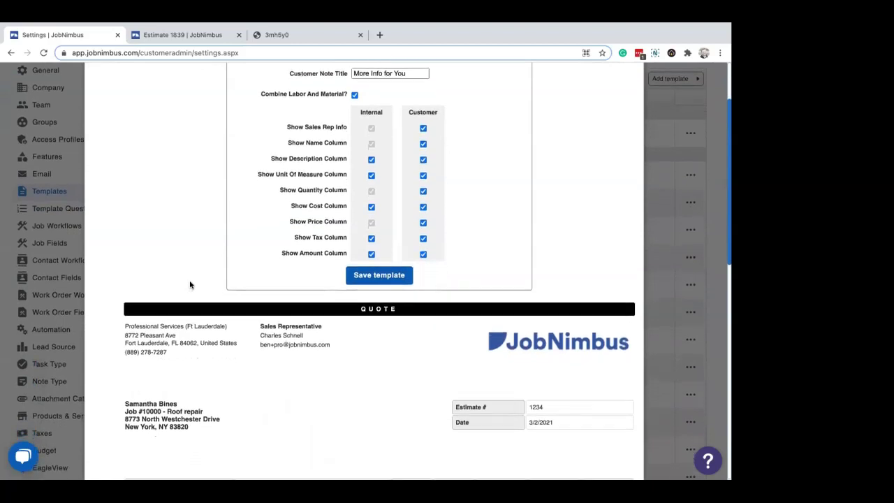
scroll(189, 284, down, 1)
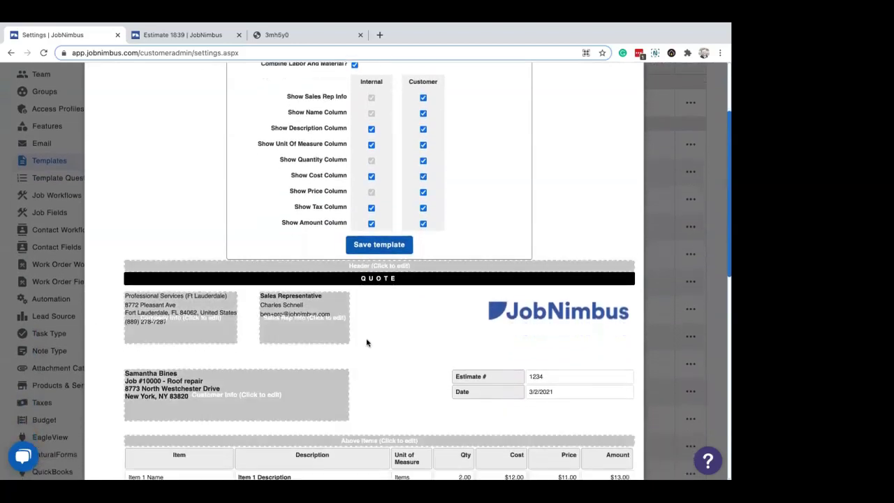
scroll(409, 338, down, 2)
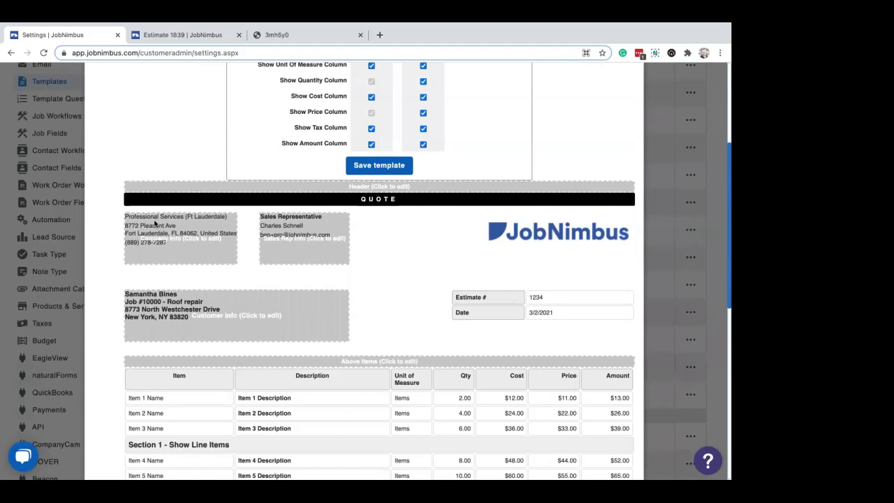
click(200, 246)
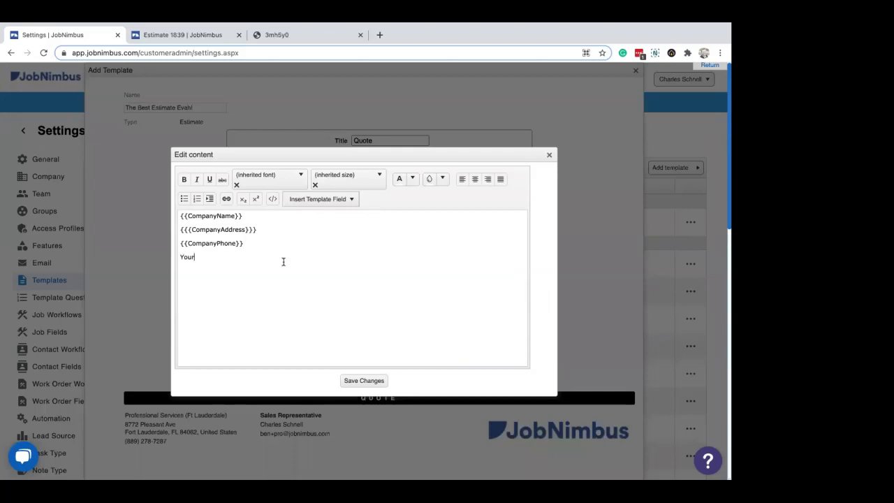
text(Your Roofing Pals!)
click(376, 383)
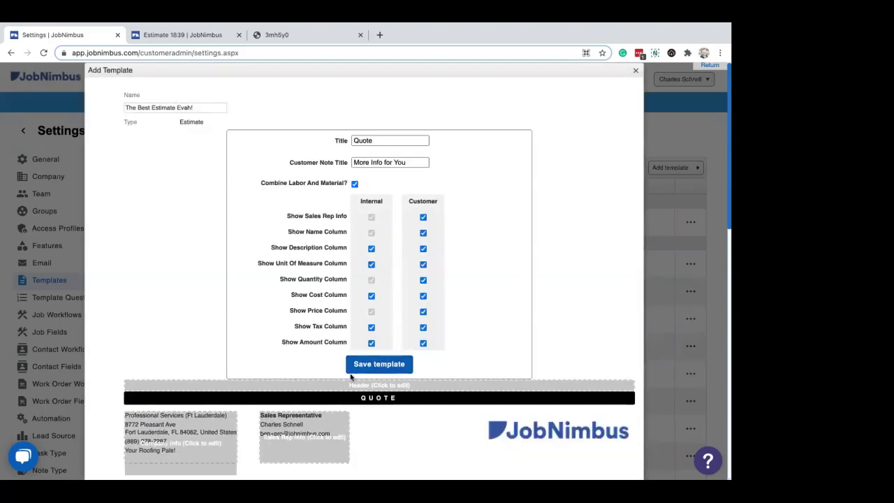
Insert the Job.Primary Contact Main Phone field on a new line at the end of the Customer Info block and save the changes
scroll(167, 342, down, 4)
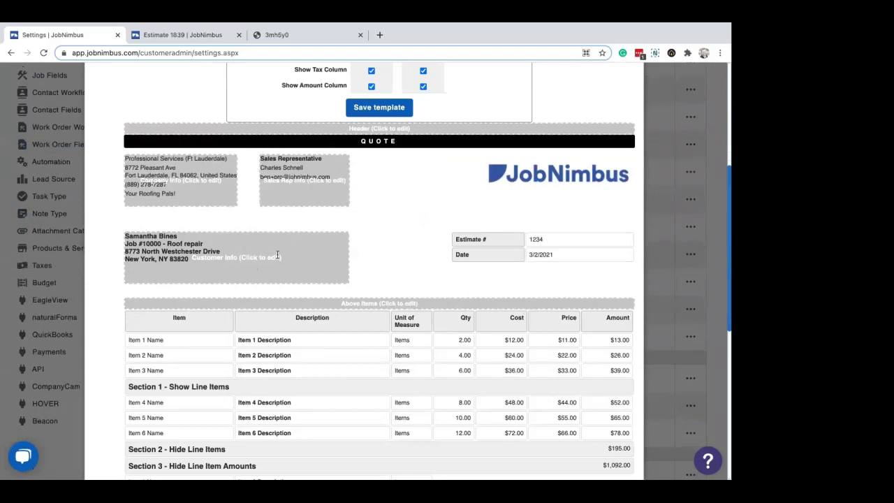
click(266, 255)
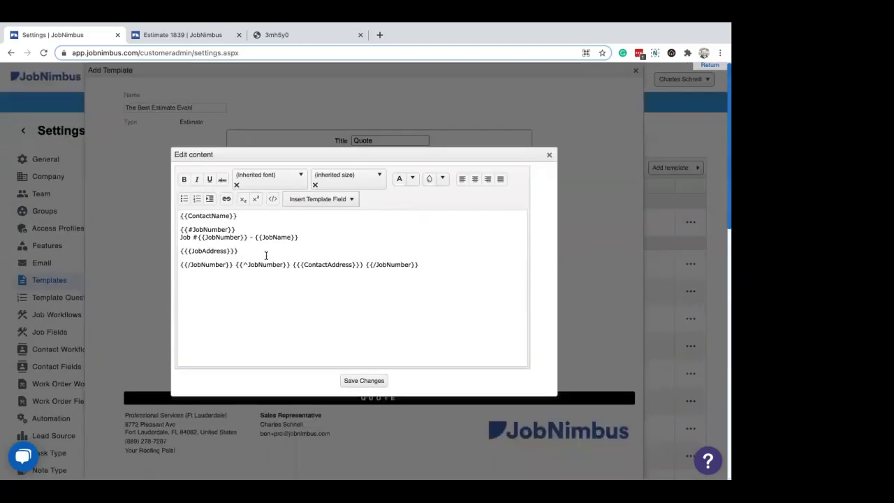
click(421, 265)
key(Return)
click(343, 200)
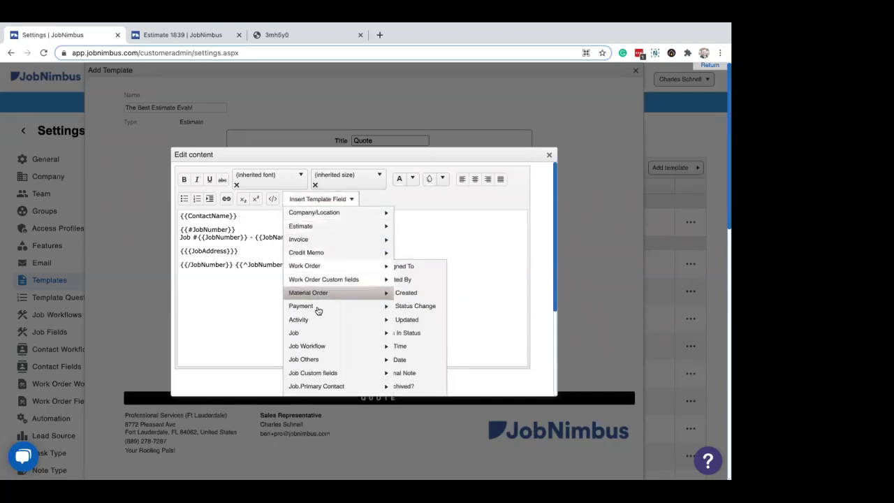
mouse_move(324, 338)
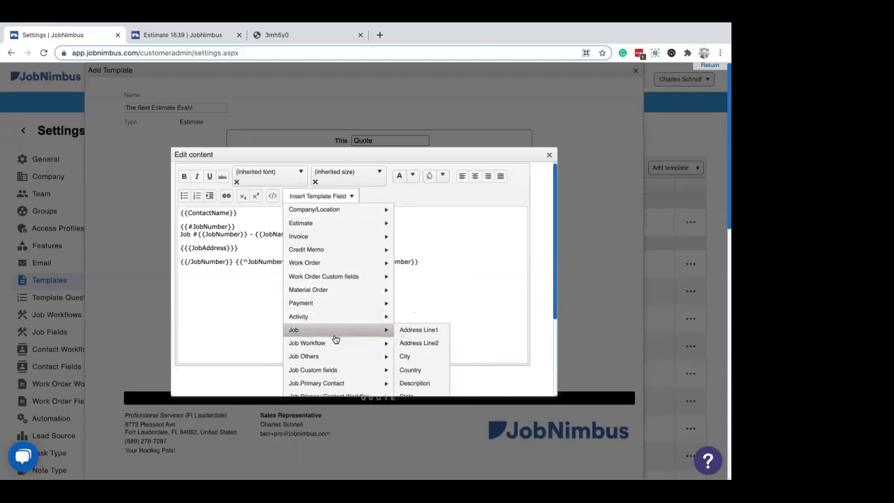
scroll(334, 339, down, 1)
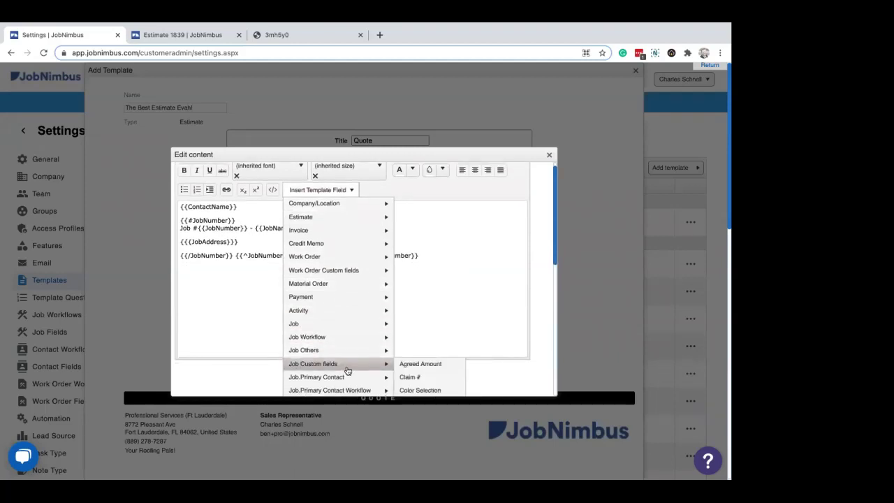
scroll(345, 369, down, 2)
mouse_move(353, 361)
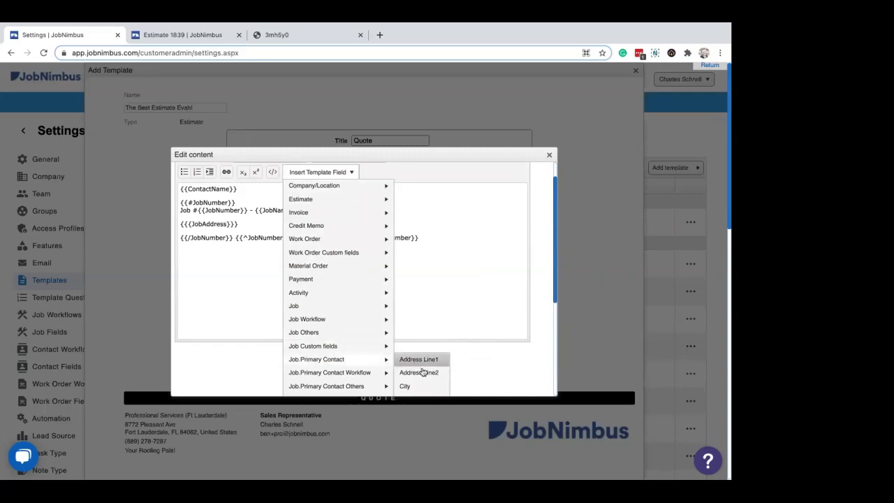
scroll(421, 370, down, 9)
scroll(422, 372, down, 4)
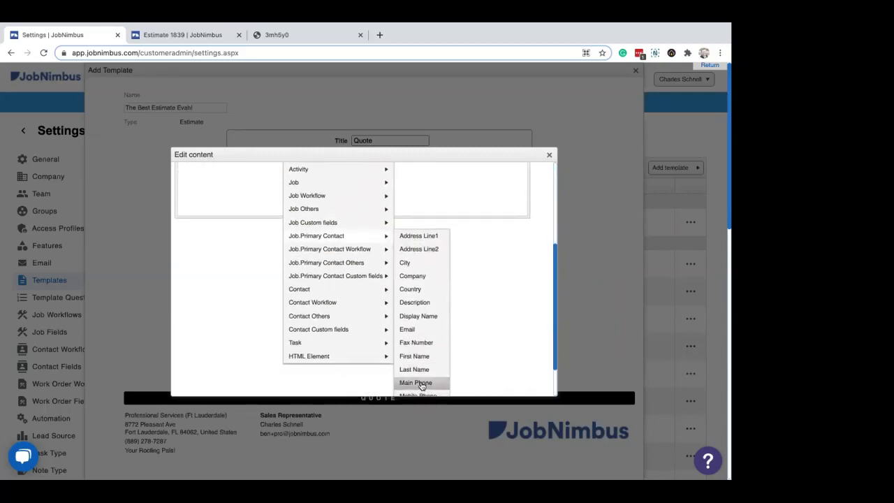
click(421, 385)
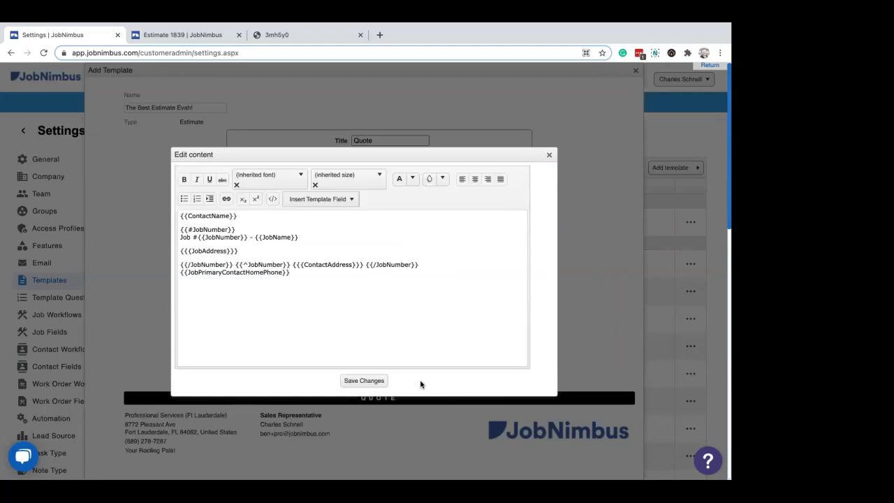
click(370, 381)
Examine the item table, its sections and the editable areas around it in the template preview
scroll(209, 345, down, 10)
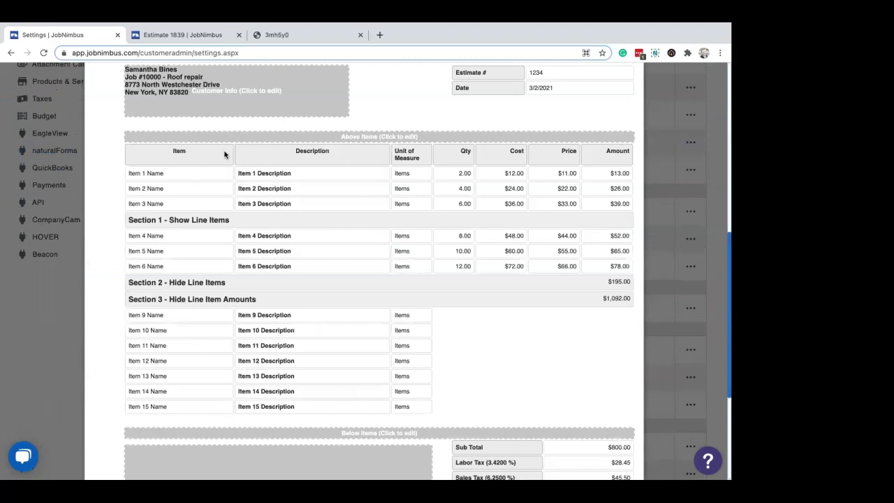
scroll(225, 154, up, 2)
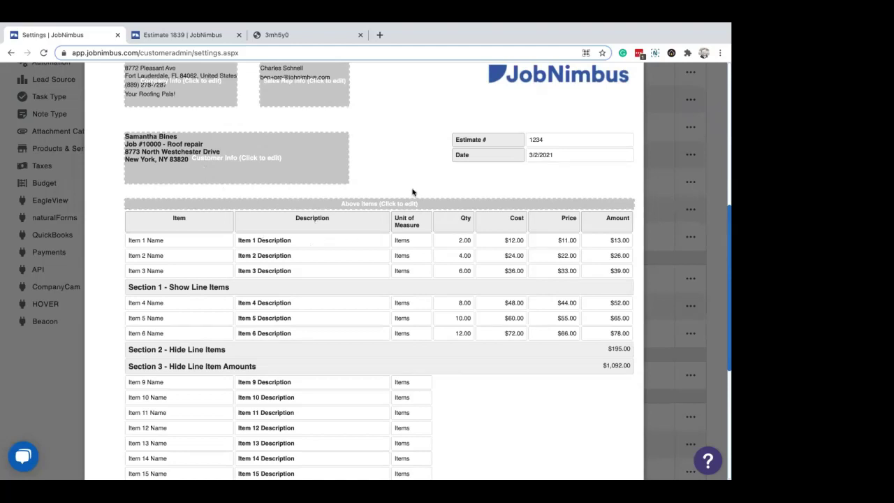
scroll(391, 192, up, 1)
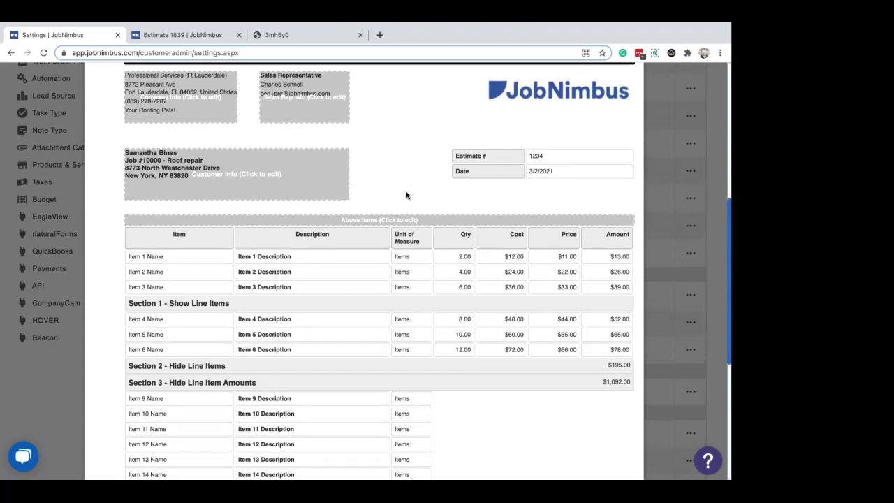
scroll(412, 196, up, 1)
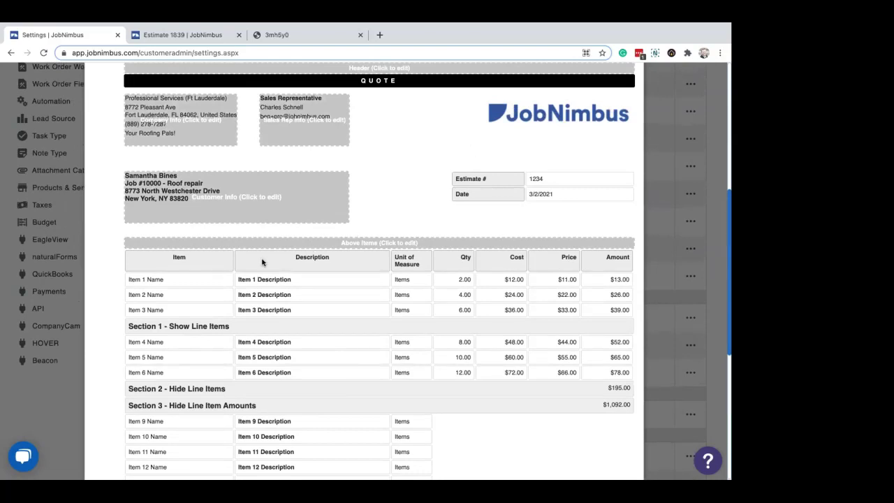
scroll(419, 290, up, 2)
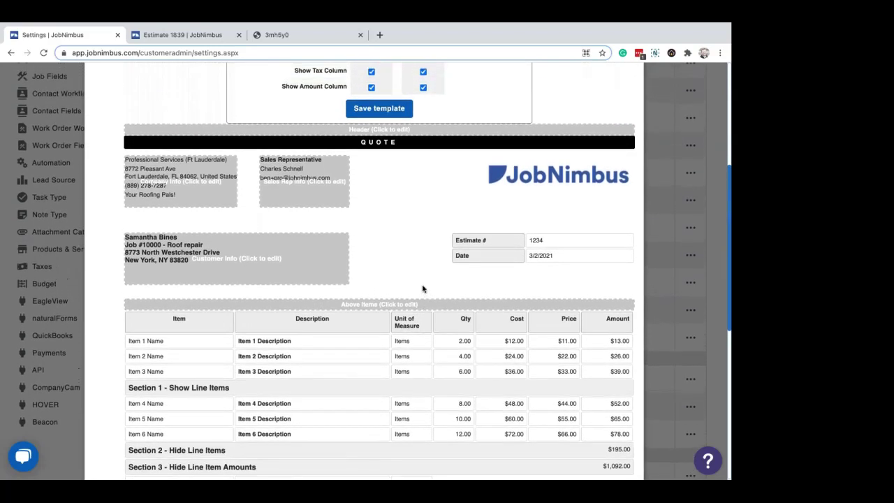
Hide the Cost column from the customer in the template's column settings
scroll(421, 289, up, 4)
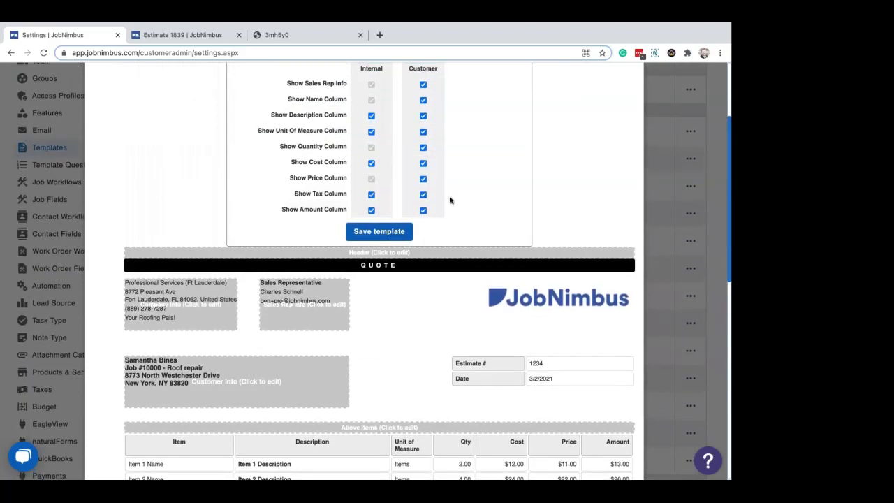
click(423, 163)
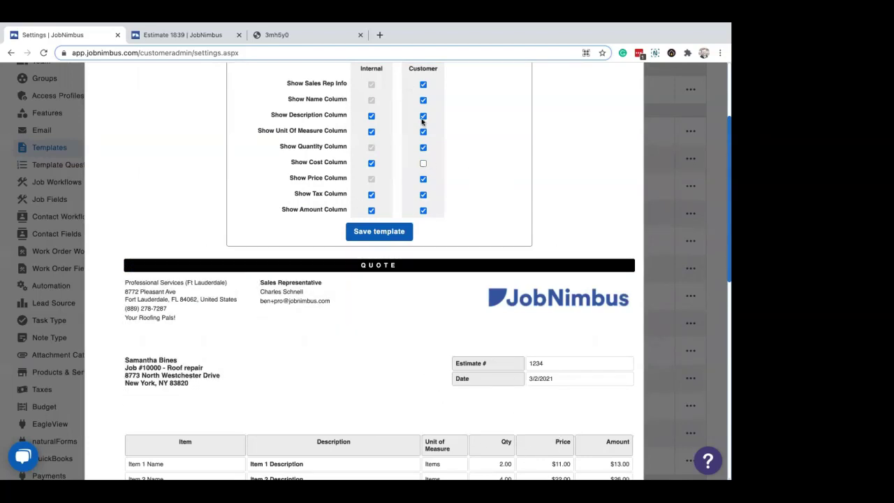
Examine the template preview's item table, its three section display types, the totals and the customer note area
scroll(437, 276, down, 3)
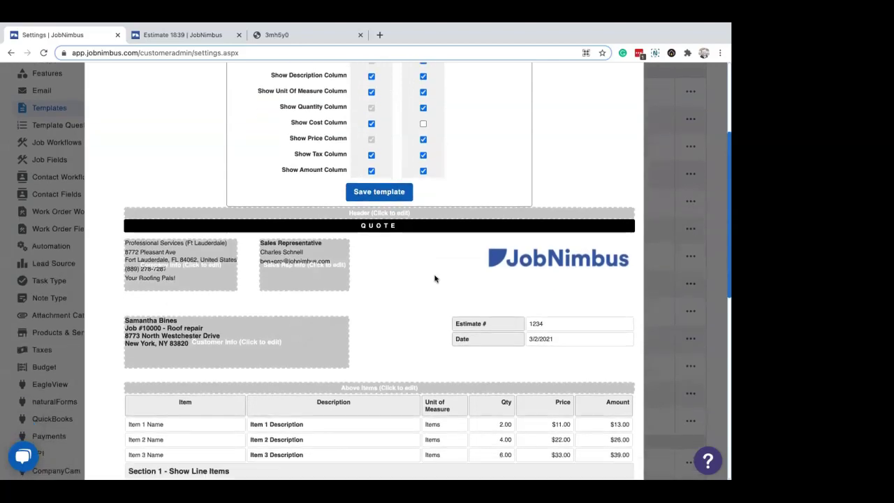
scroll(410, 279, down, 2)
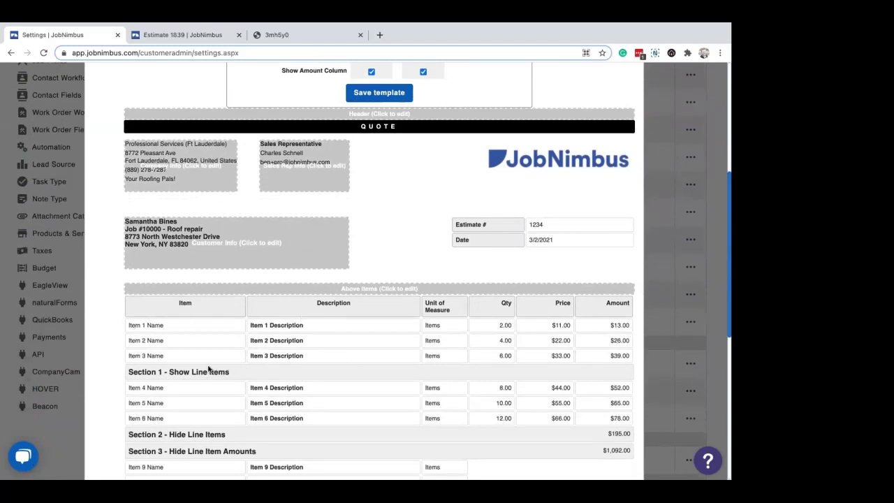
scroll(257, 370, down, 1)
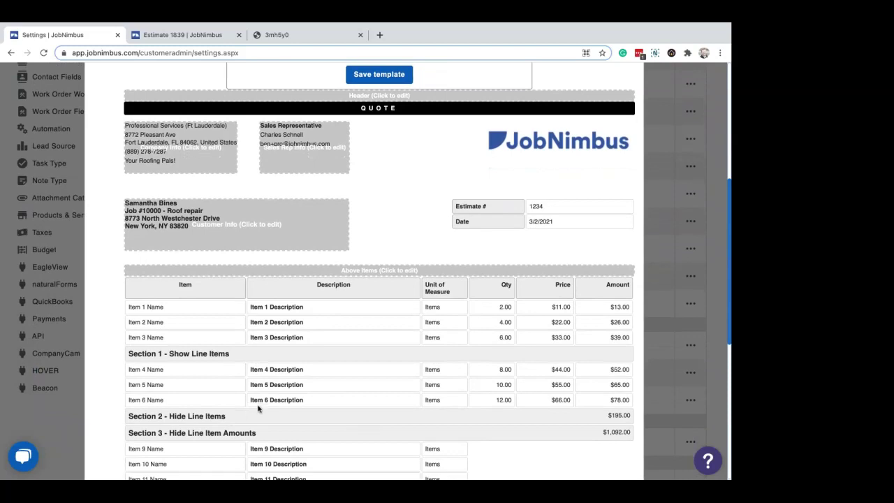
scroll(327, 426, down, 4)
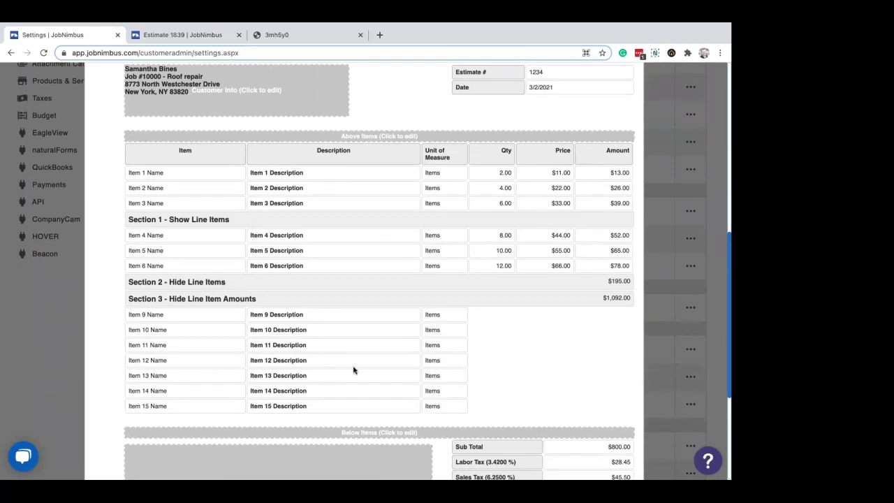
scroll(357, 370, down, 2)
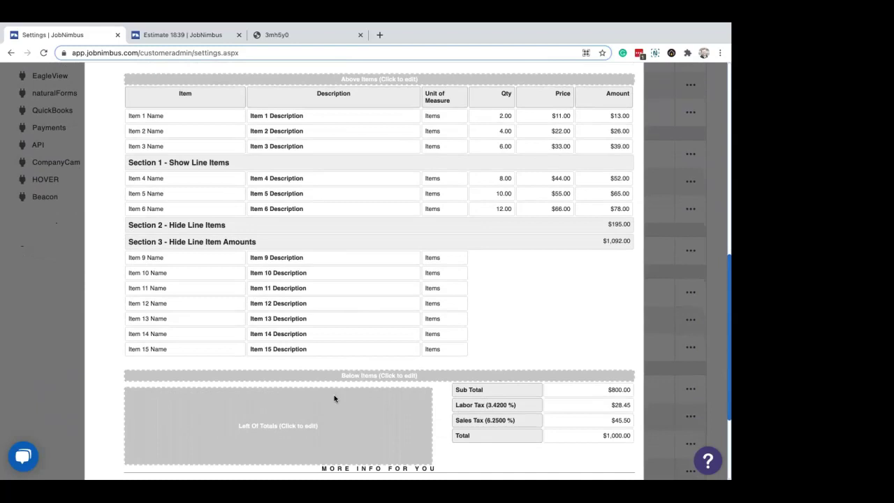
scroll(334, 398, down, 1)
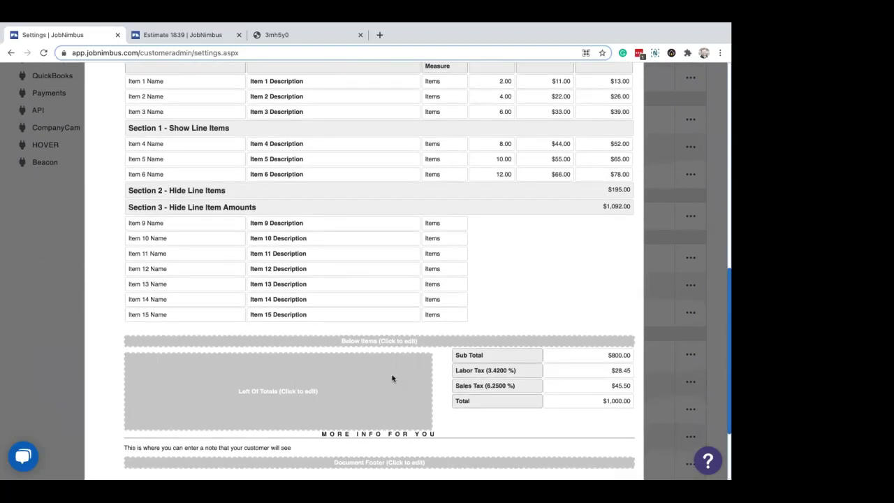
scroll(391, 373, down, 1)
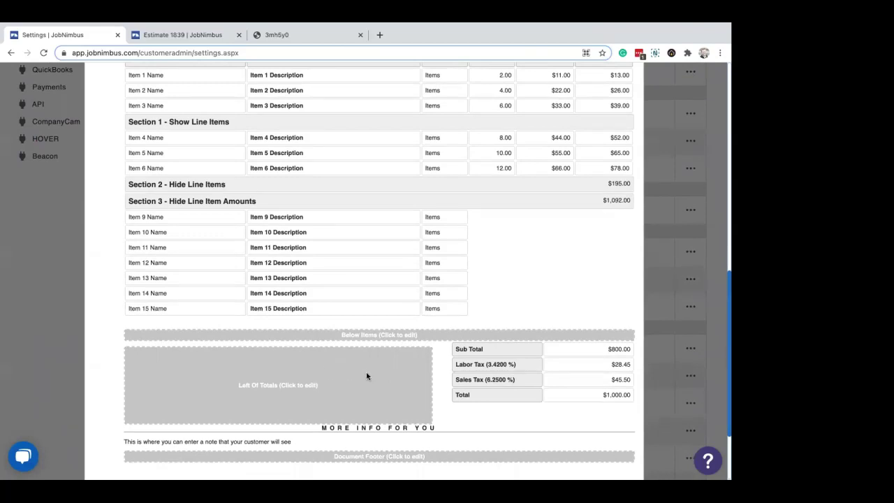
scroll(366, 373, down, 1)
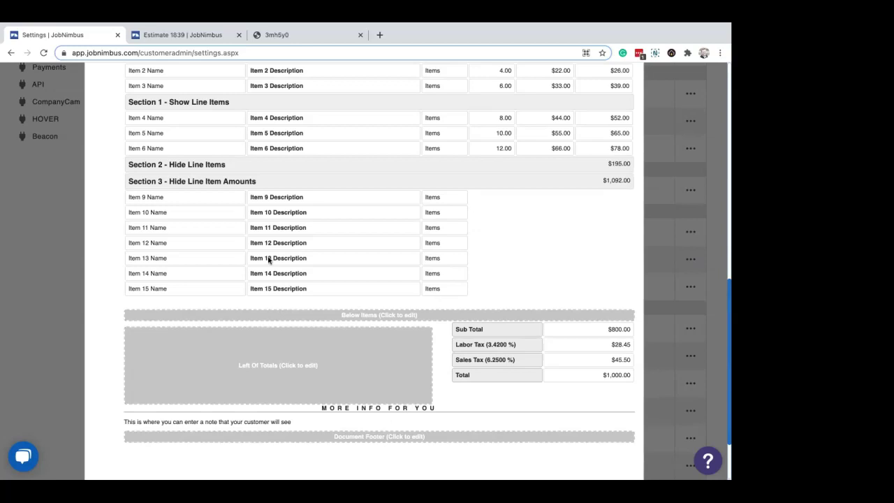
Switch to the existing sample estimate and examine its proposal layout, from company and contact details to the 30 Year Roof section
click(189, 35)
scroll(557, 193, up, 10)
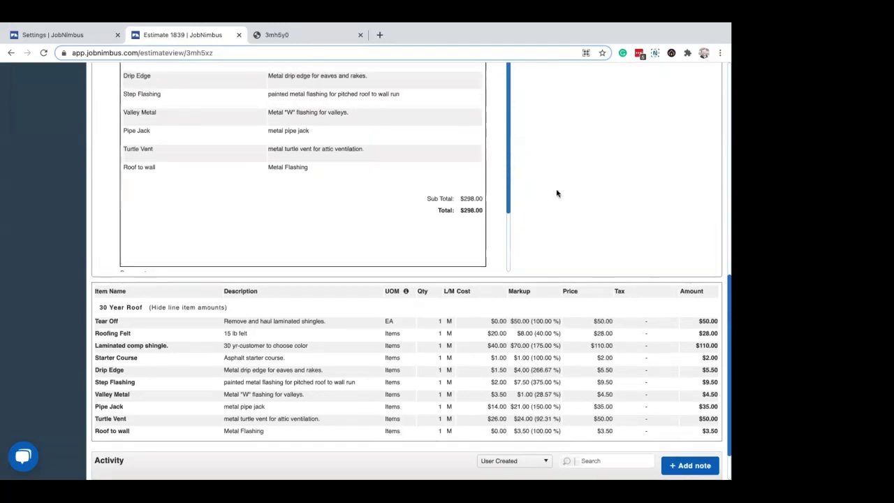
scroll(557, 193, up, 3)
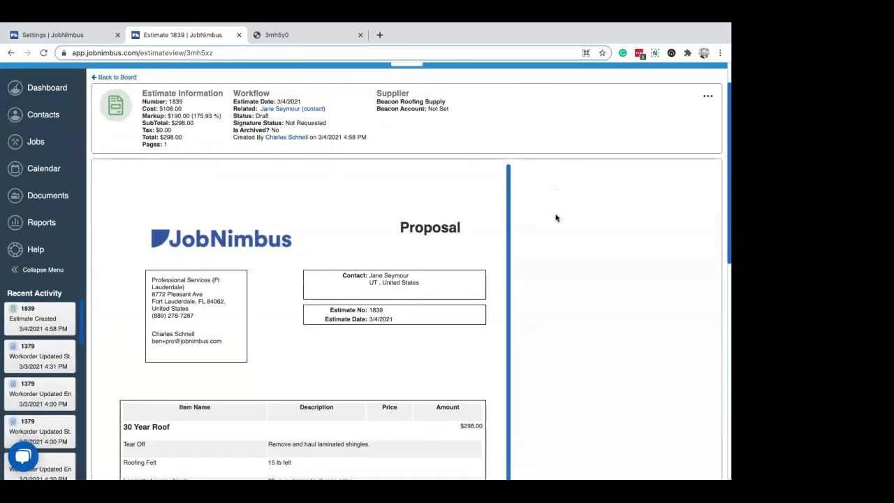
scroll(283, 174, down, 1)
scroll(283, 174, down, 2)
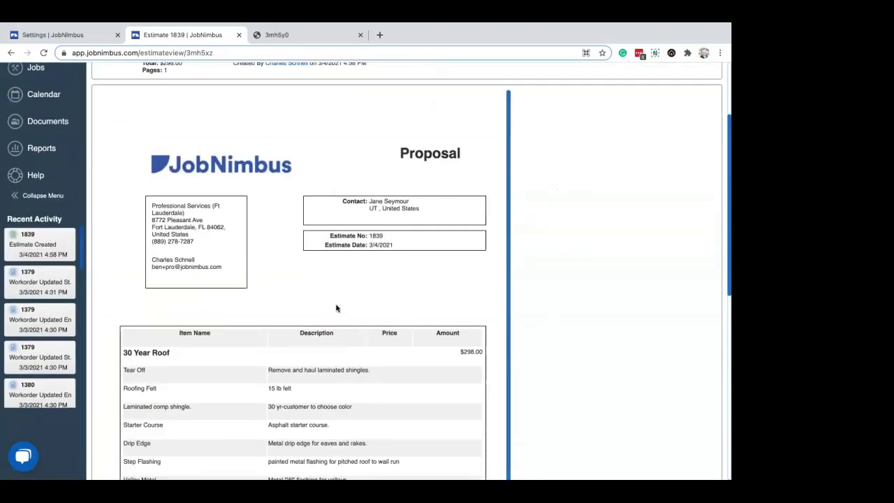
scroll(338, 307, down, 2)
scroll(568, 281, down, 2)
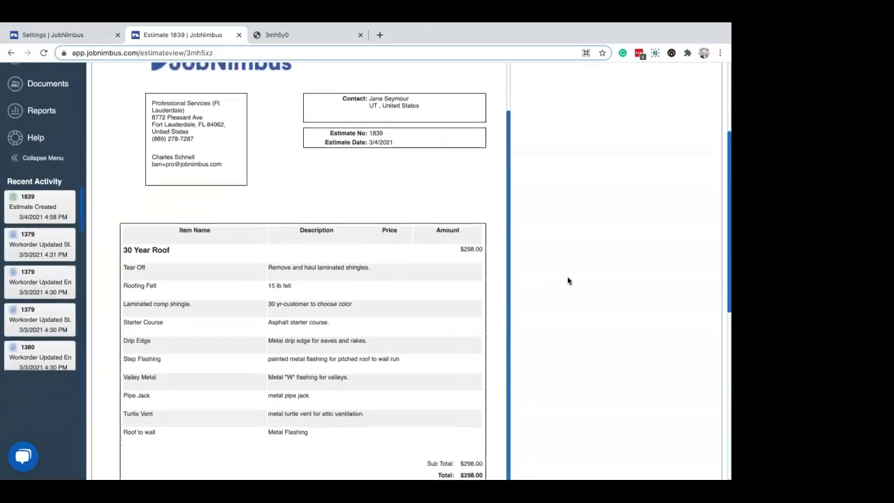
scroll(567, 280, up, 5)
scroll(487, 289, up, 2)
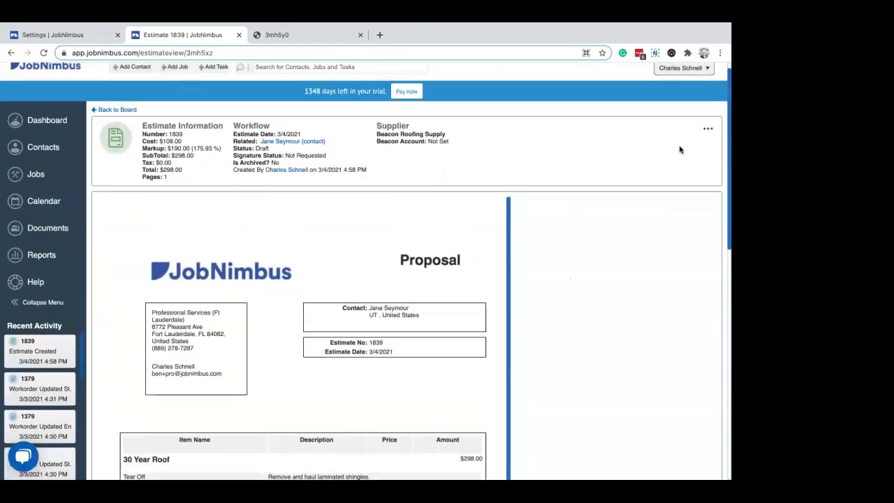
View the sample estimate's PDF and examine how its section total and line items appear to the customer
click(706, 130)
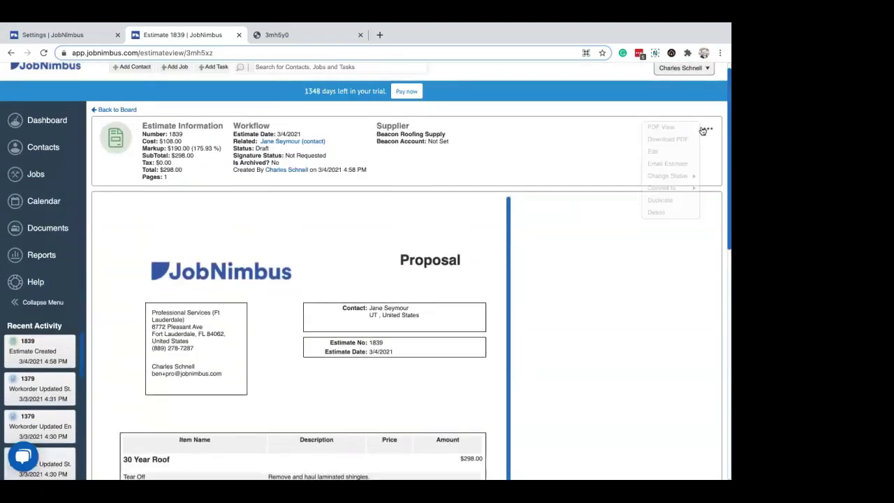
click(327, 35)
scroll(459, 183, up, 3)
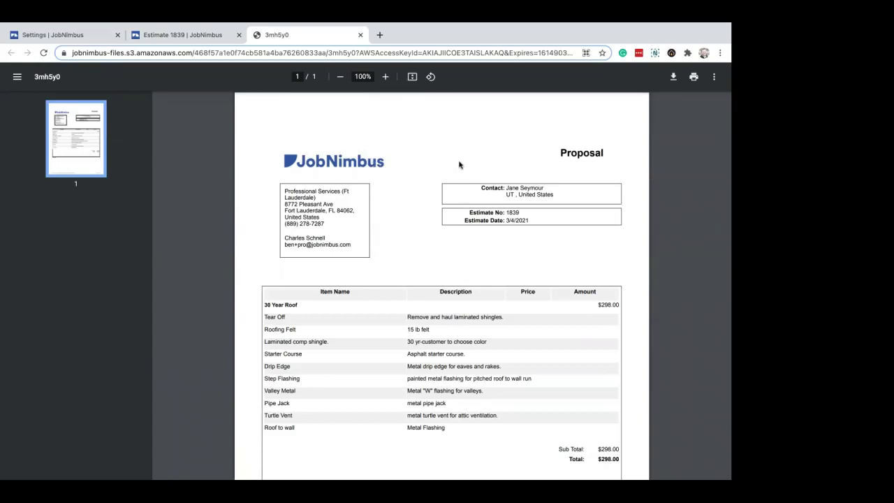
scroll(331, 224, down, 2)
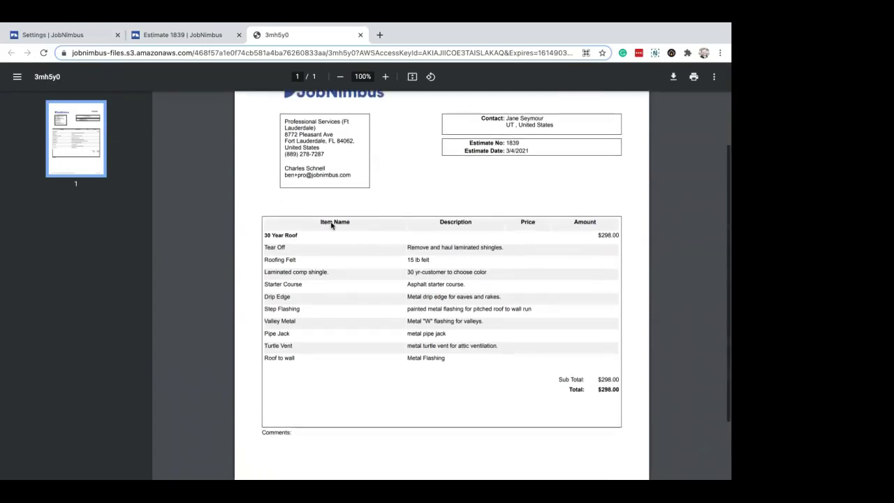
scroll(331, 224, down, 1)
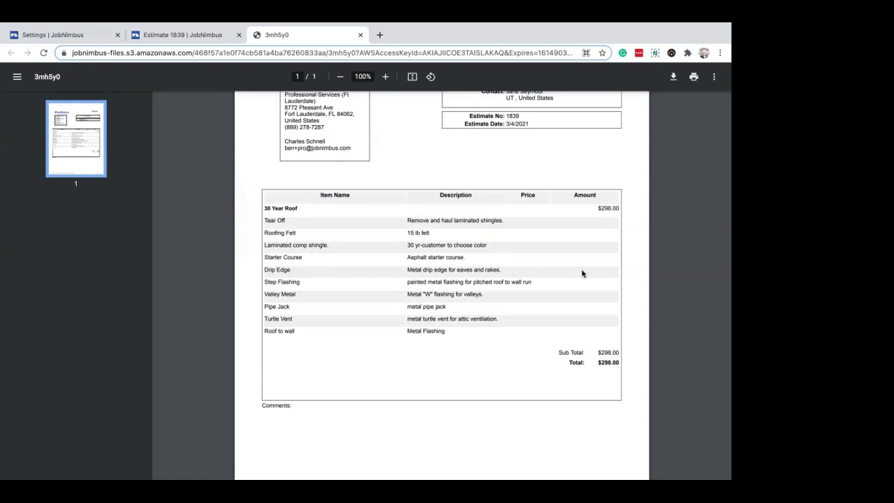
scroll(582, 272, down, 2)
scroll(582, 271, up, 3)
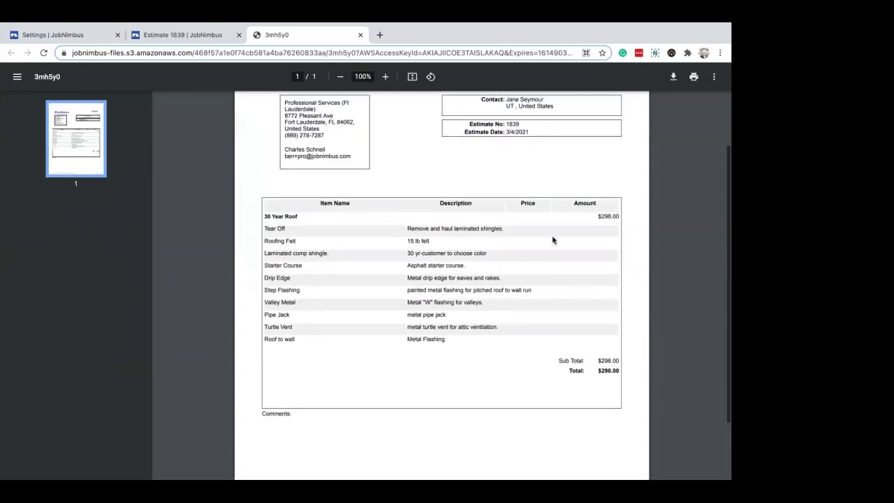
Return to the sample estimate and examine the internal cost, markup and price breakdown of its line items
click(231, 36)
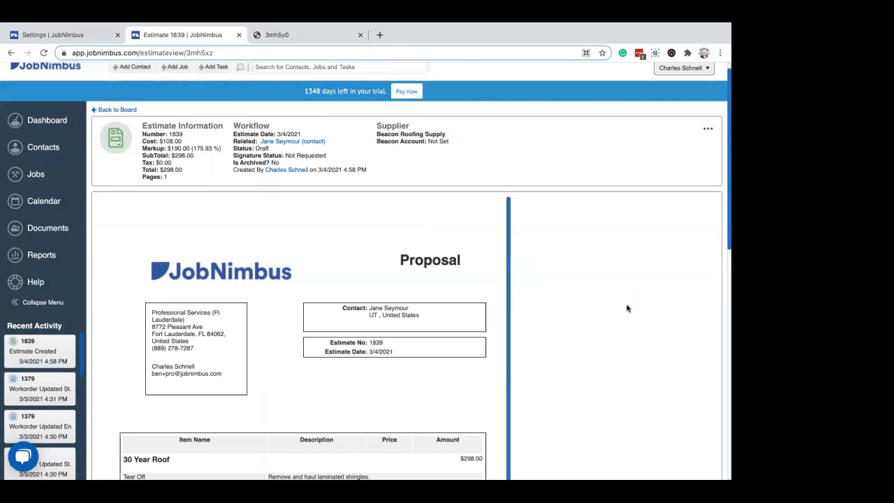
scroll(636, 300, down, 3)
scroll(627, 308, down, 5)
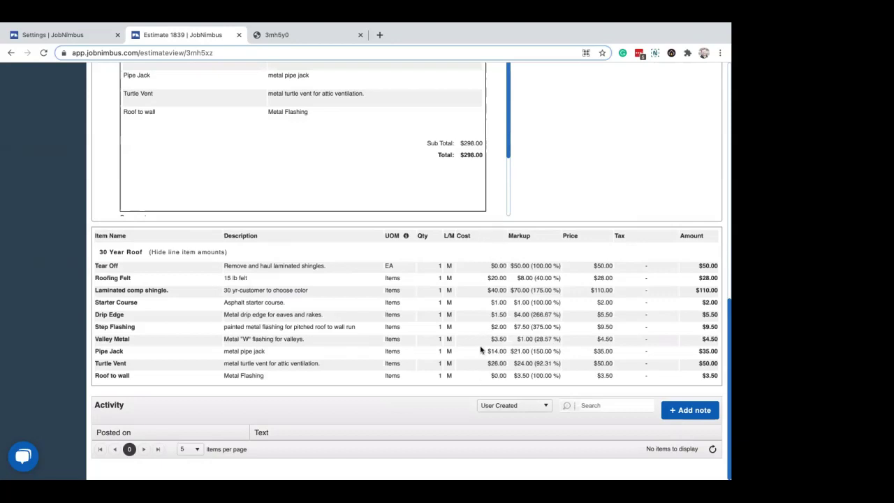
In the template settings, hide the Unit Of Measure, Quantity, Price and Tax columns from the customer, and hide the Cost column internally
mouse_move(96, 36)
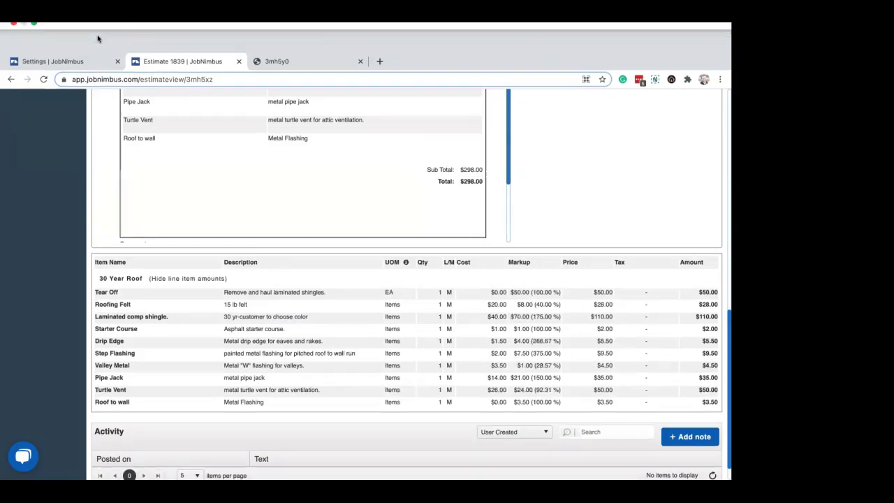
click(92, 61)
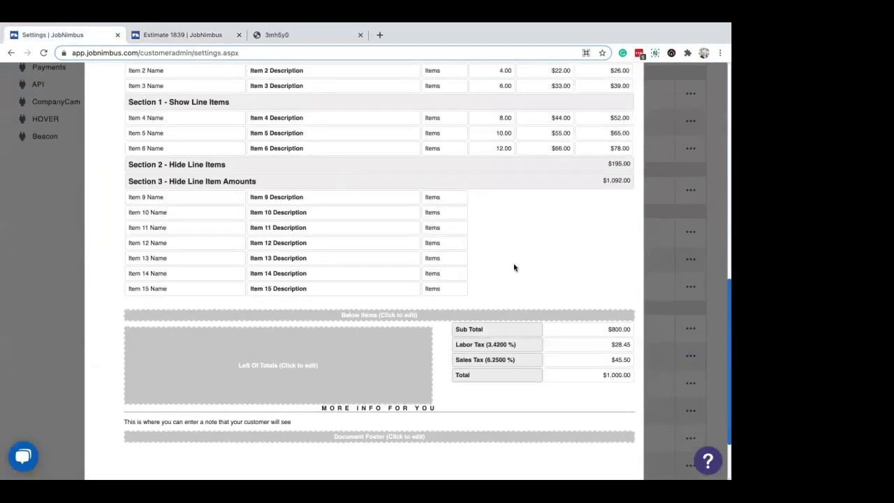
scroll(514, 268, up, 10)
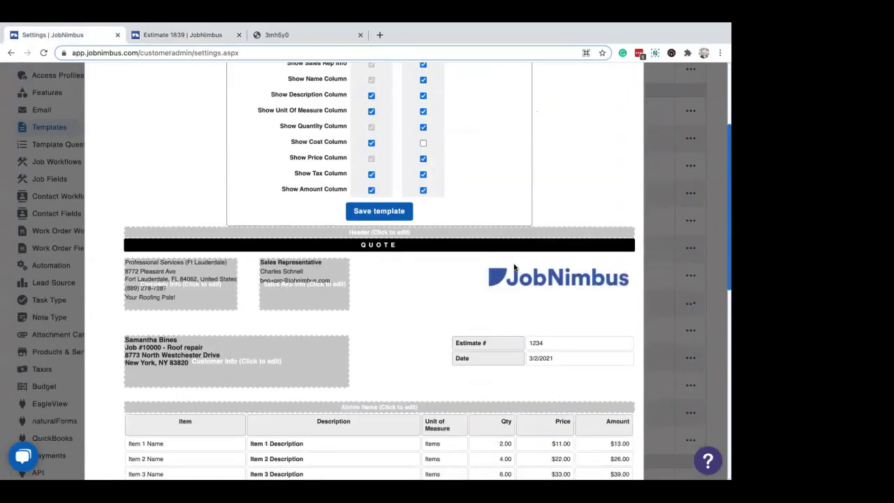
scroll(514, 267, up, 4)
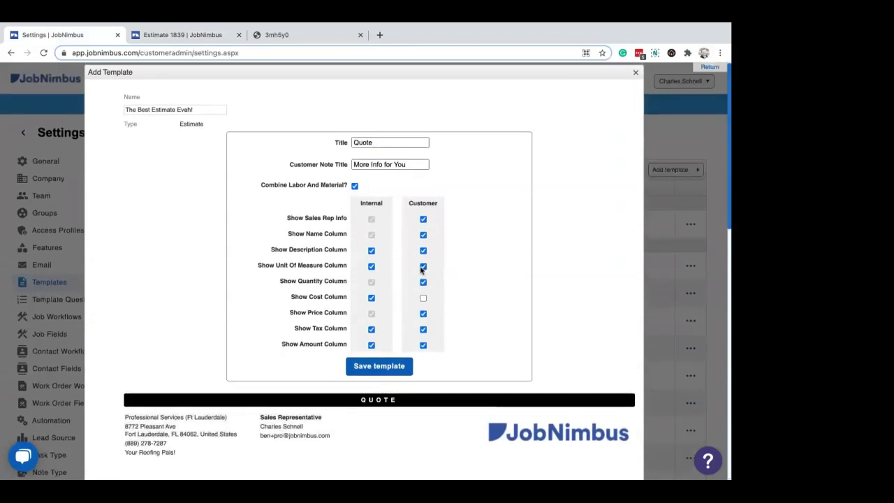
click(423, 266)
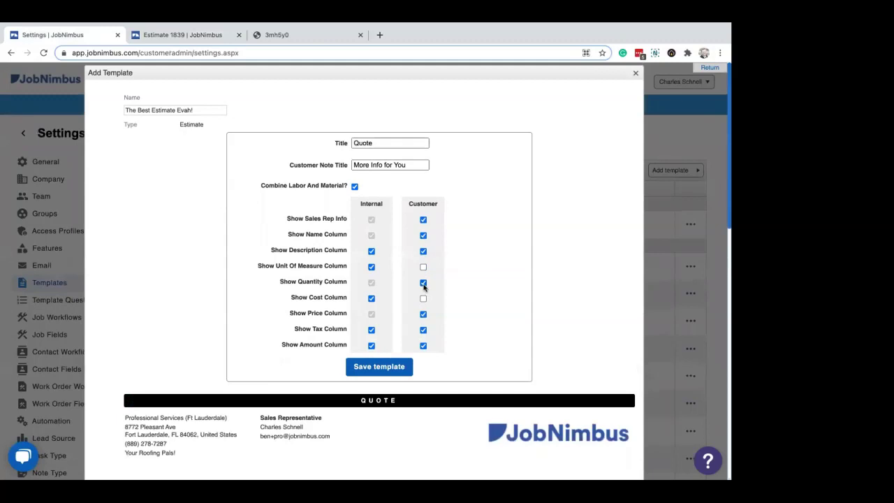
click(424, 282)
click(423, 314)
click(423, 330)
click(371, 299)
Examine the template preview from the remaining customer columns through the three line-item section styles to the totals and footer
scroll(401, 300, down, 1)
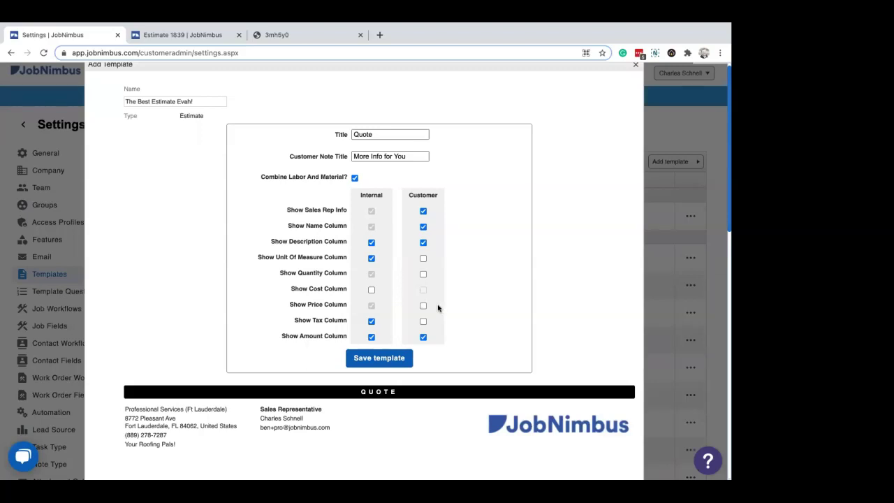
scroll(502, 329, down, 5)
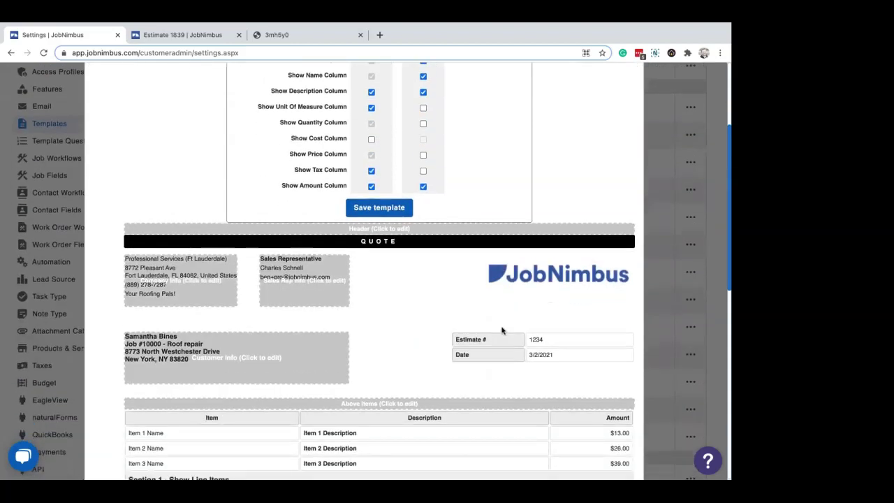
scroll(502, 330, down, 7)
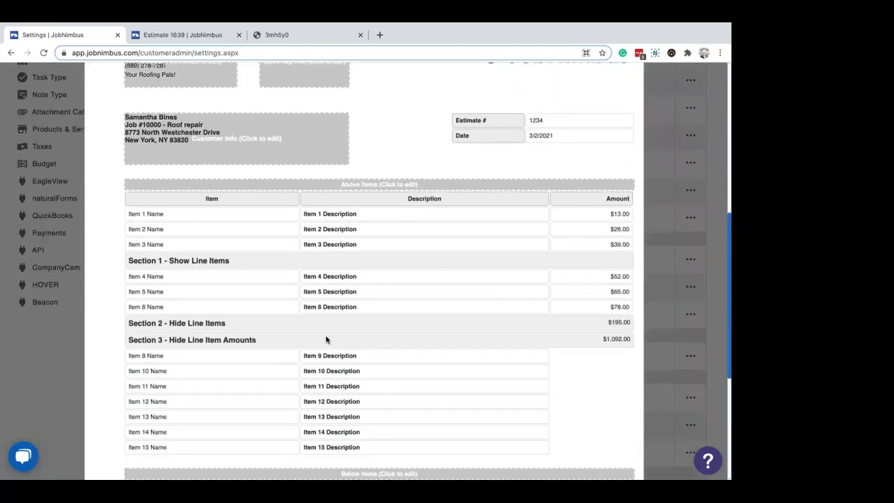
scroll(369, 349, down, 1)
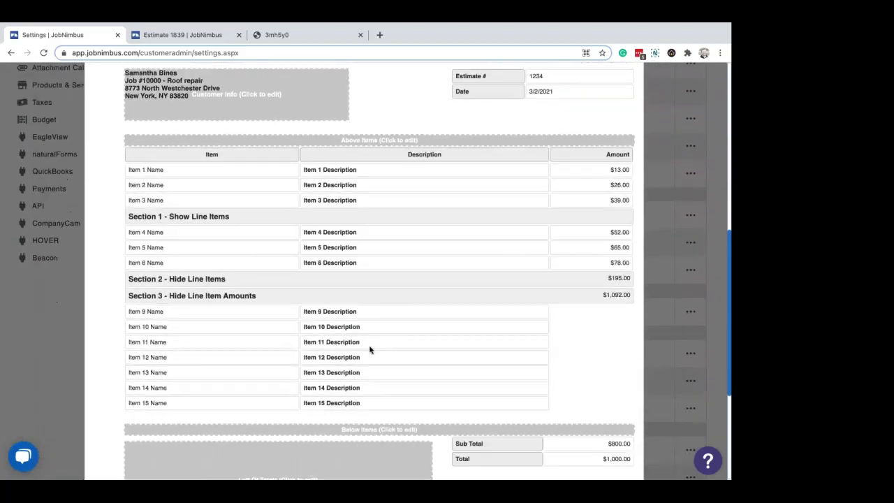
scroll(370, 349, down, 1)
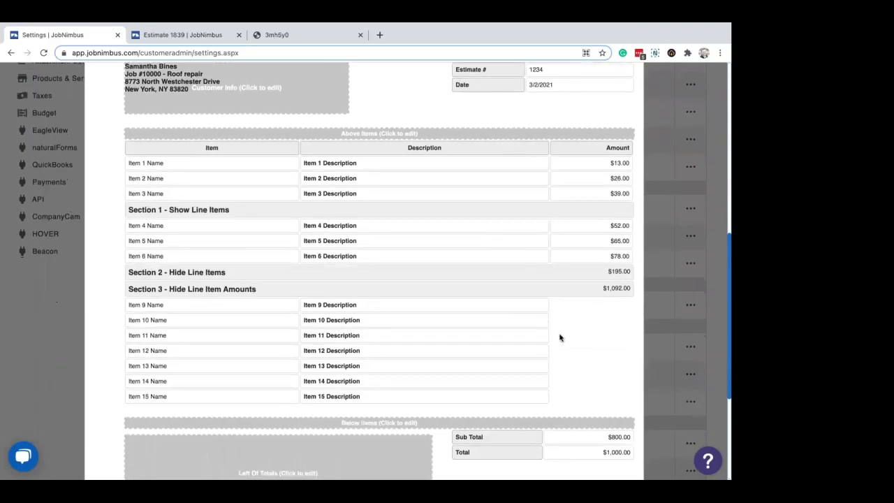
scroll(560, 338, down, 2)
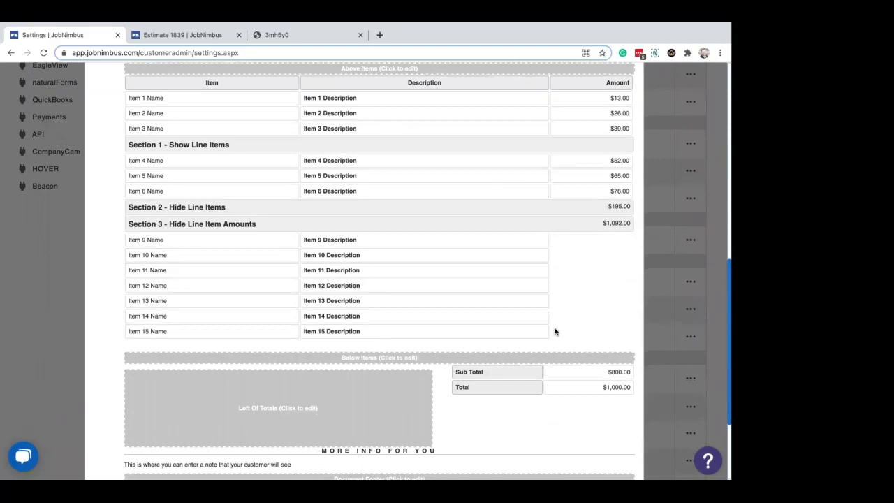
scroll(555, 331, down, 2)
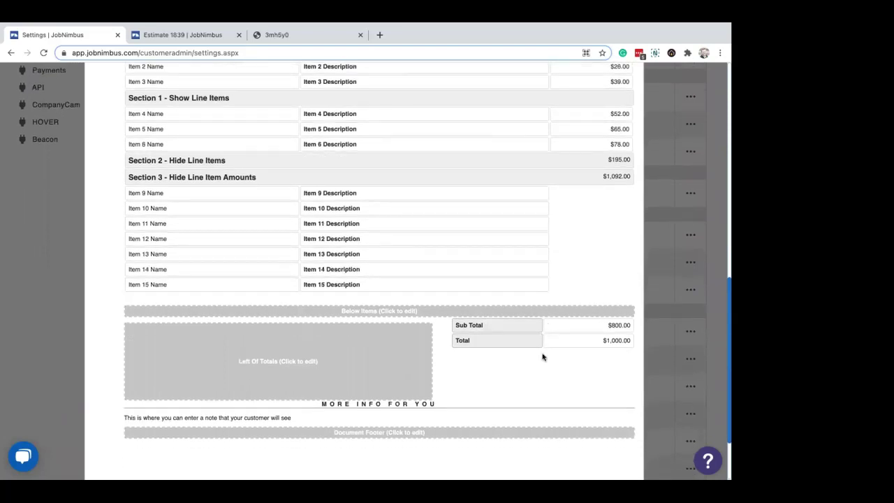
Fill the Left Of Totals block with the placeholder paragraph beginning "Lorem ipsum dolor sit amet" and save the content
click(377, 359)
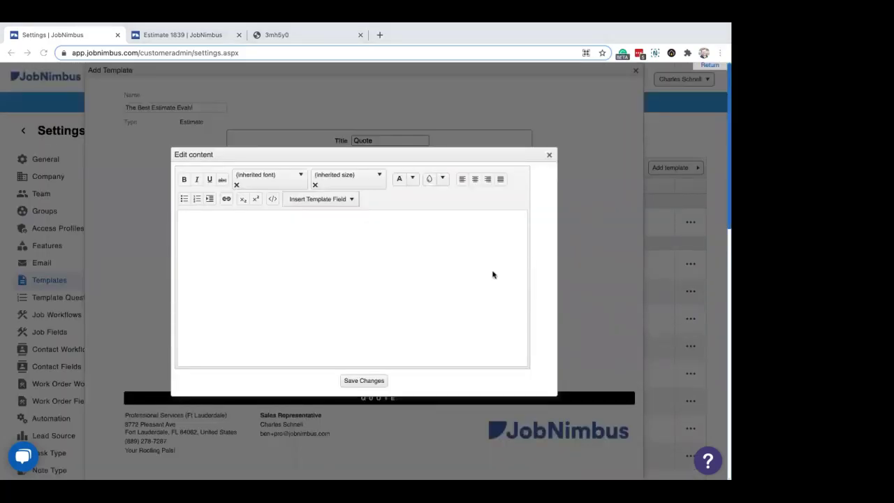
text(Lorem ipsum dolor sit amet, consectetur adipiscing elit, sed do eiusmod tempor incididunt ut labore et dolore magna aliqua. Ut enim ad minim veniam, quis nostrud exercitation ullamco laboris nisi ut aliquip ex ea commodo consequat. Duis aute irure dolor in reprehenderit in voluptate velit esse cillum dolore eu fugiat nulla pariatur. Excepteur sint occaecat cupidatat non proident, sunt in culpa qui officia deserunt mollit anim id est laborum)
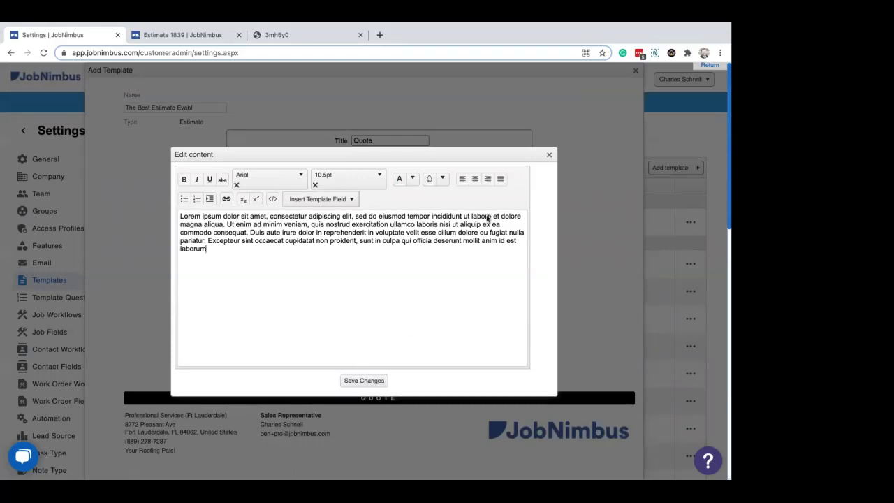
click(364, 380)
scroll(510, 301, down, 10)
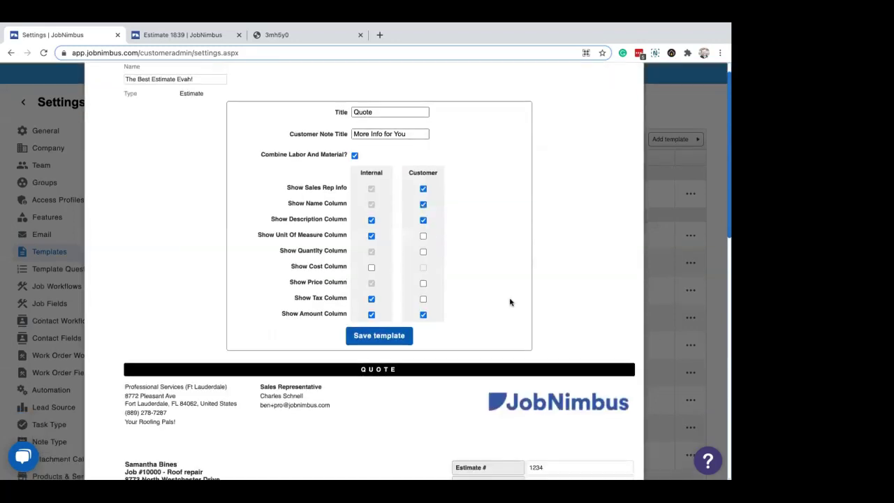
scroll(509, 302, up, 5)
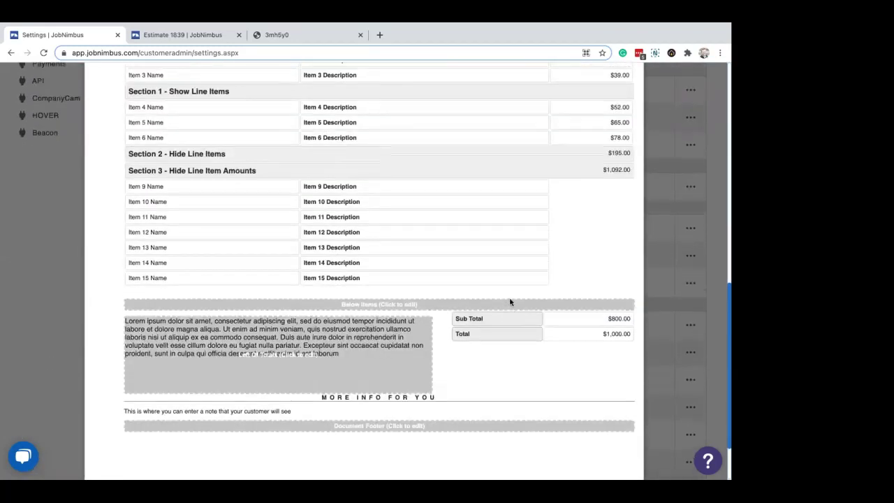
Save the template and locate "The Best Estimate Evah!" in the list of estimate templates
scroll(509, 302, up, 4)
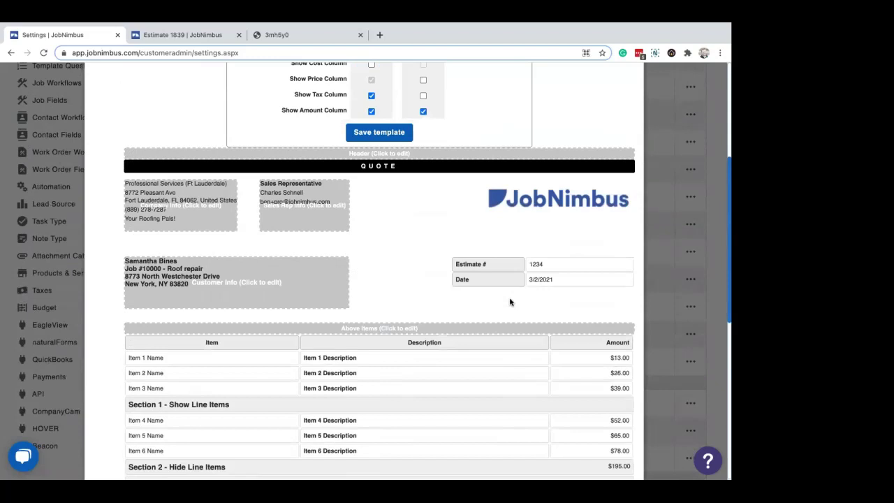
scroll(510, 302, up, 2)
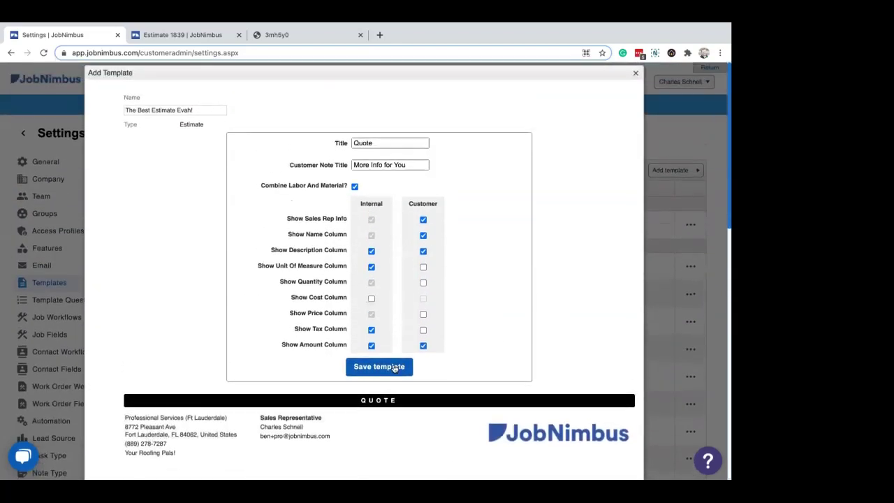
click(394, 367)
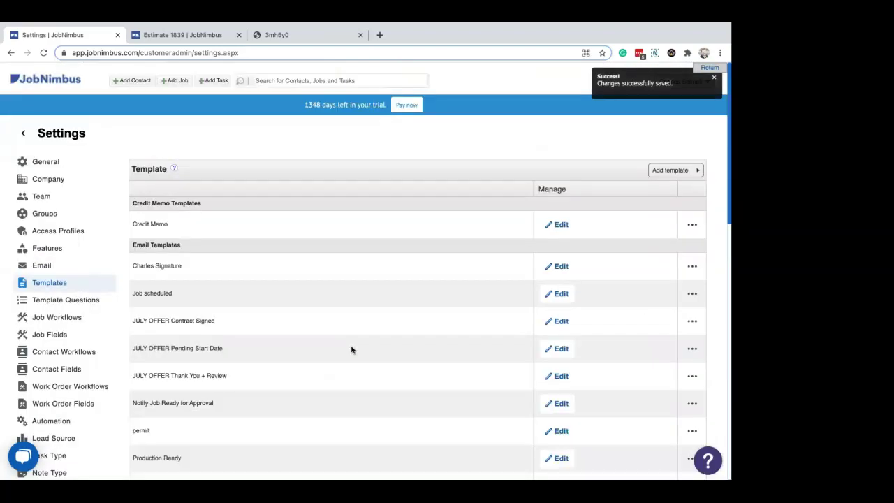
scroll(351, 349, down, 4)
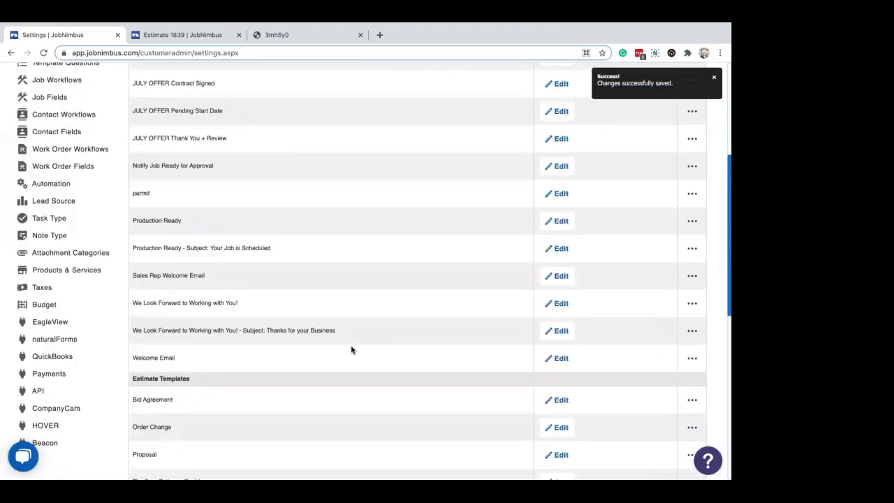
scroll(352, 349, down, 1)
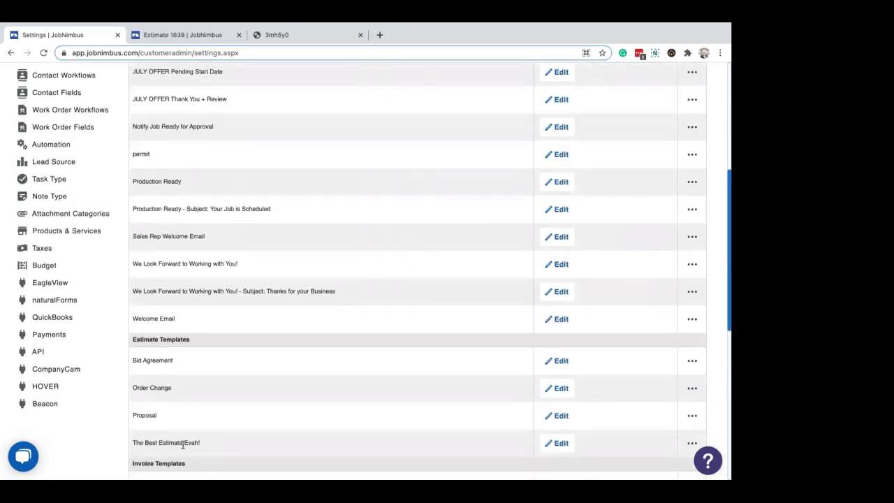